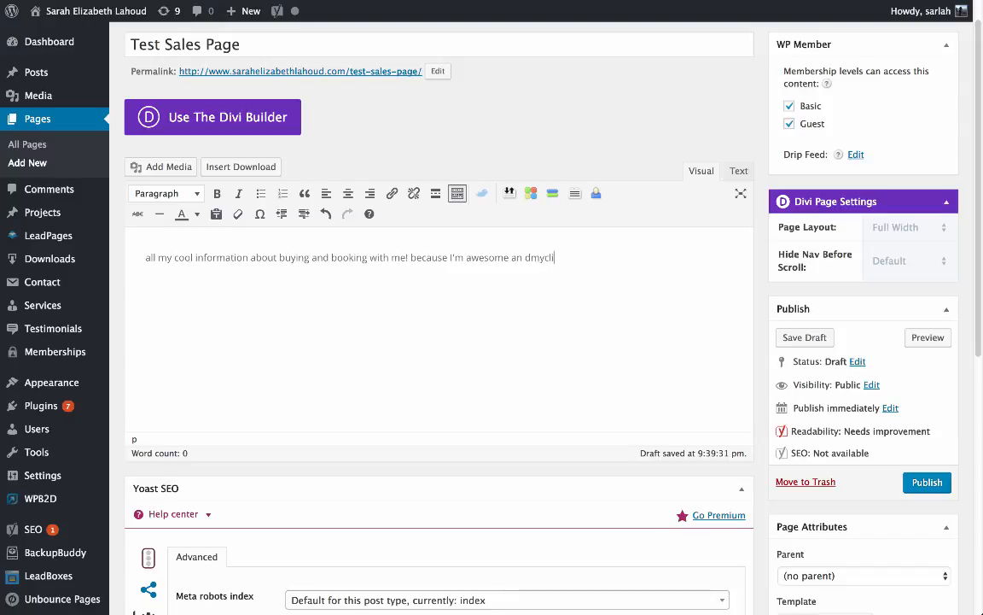
Finish the sentence in the page body with "all awesome people so you should come be awesome."
type("all awesome peop")
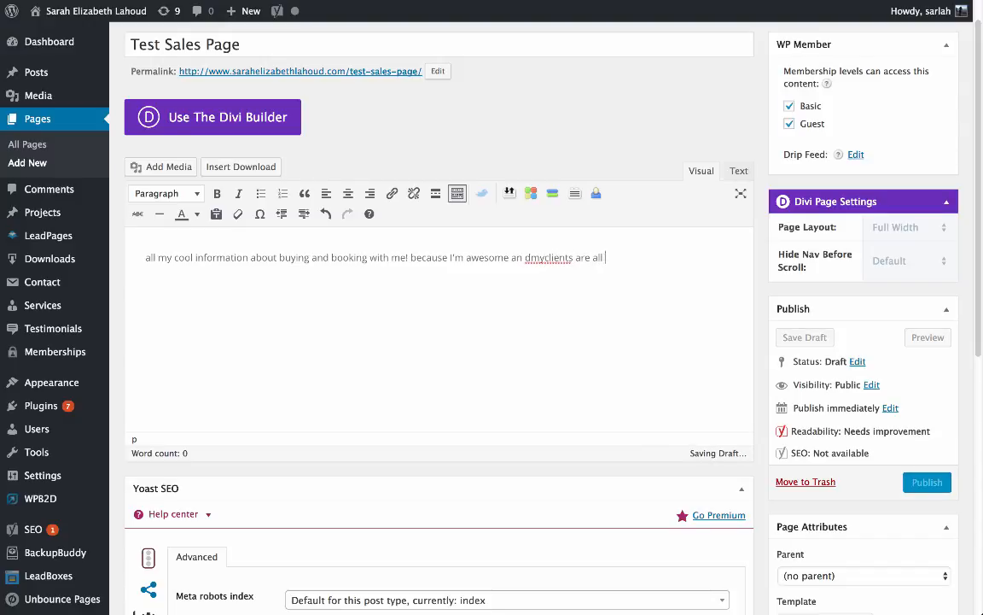
type("le s")
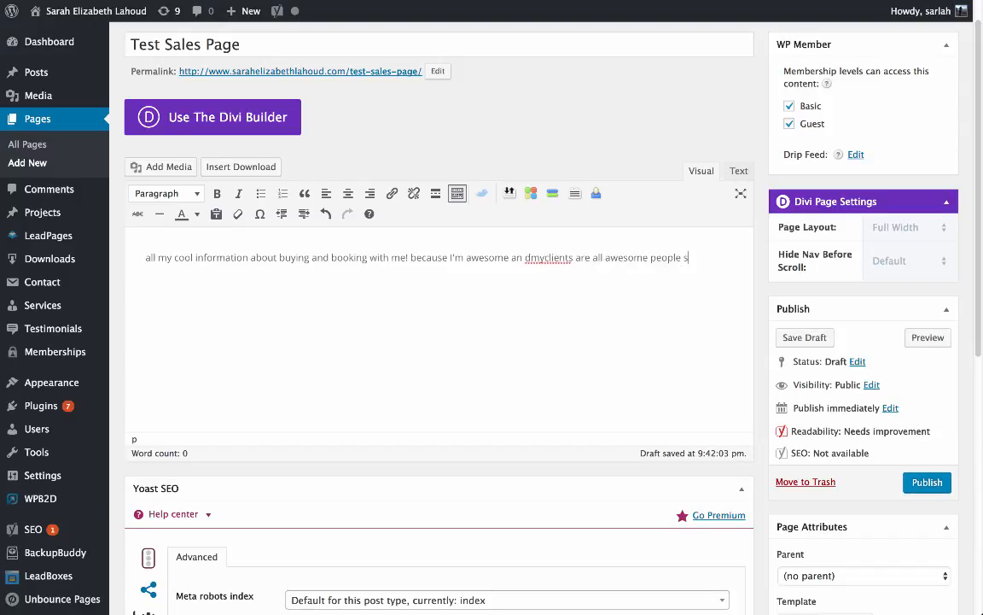
type("o you should come be awesome.")
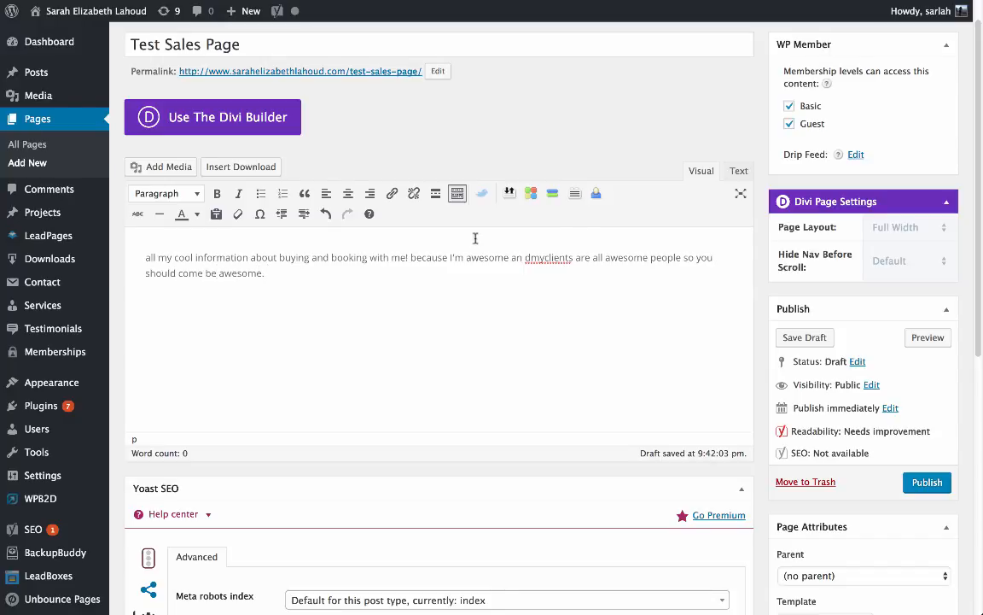
Correct the mistyped words in the middle of the body sentence to read "and my clients"
left_click(529, 257)
key("BackSpace")
key("BackSpace")
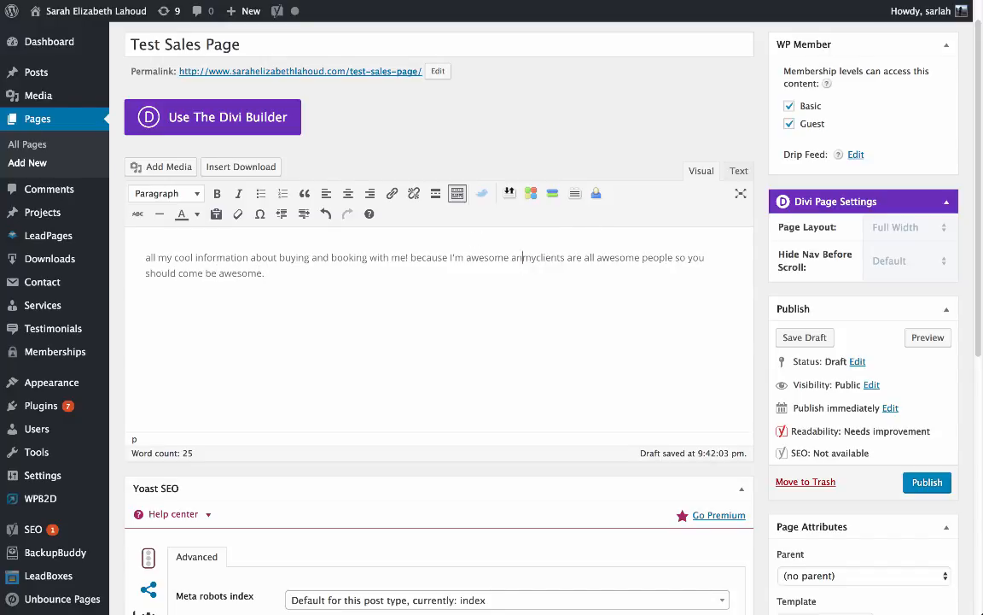
type("d")
key("BackSpace")
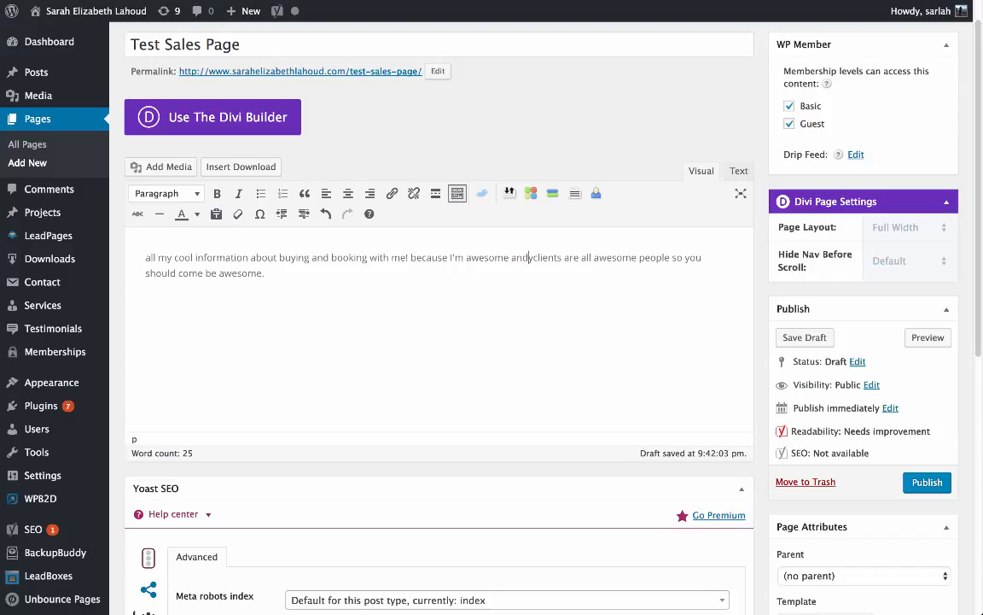
type("my")
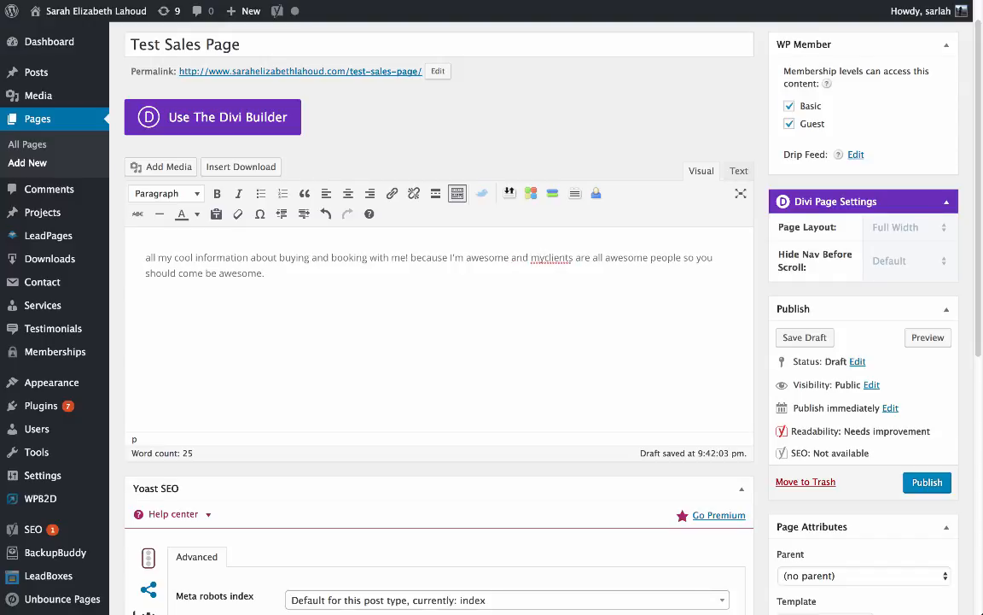
key("Right")
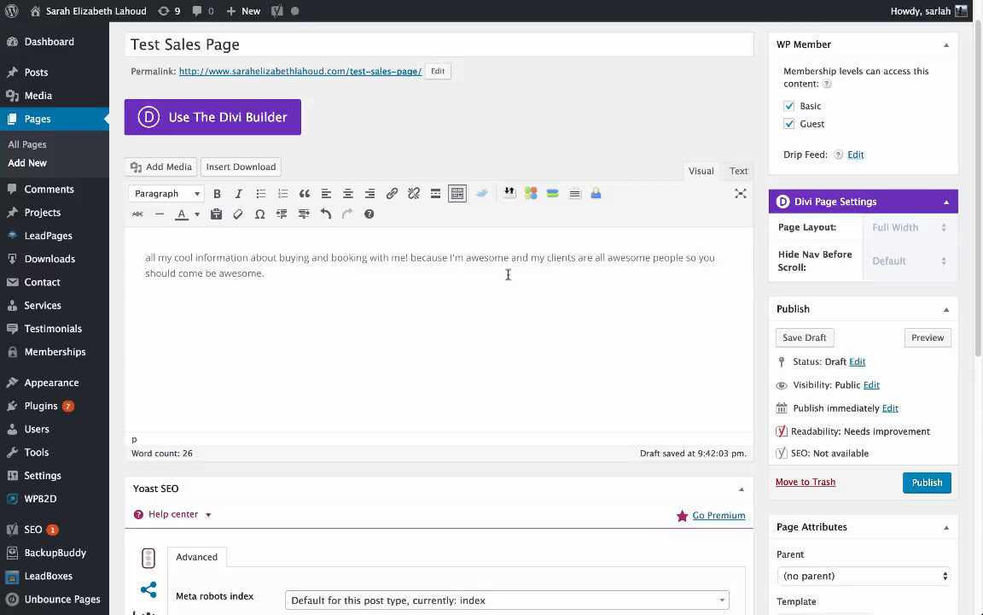
Add the line "BIG BUY NOW BUTTON GOES" a few lines below the body sentence
left_click(437, 330)
key("Return")
key("Return")
type("BUG BUY NOW BUTTON GOES")
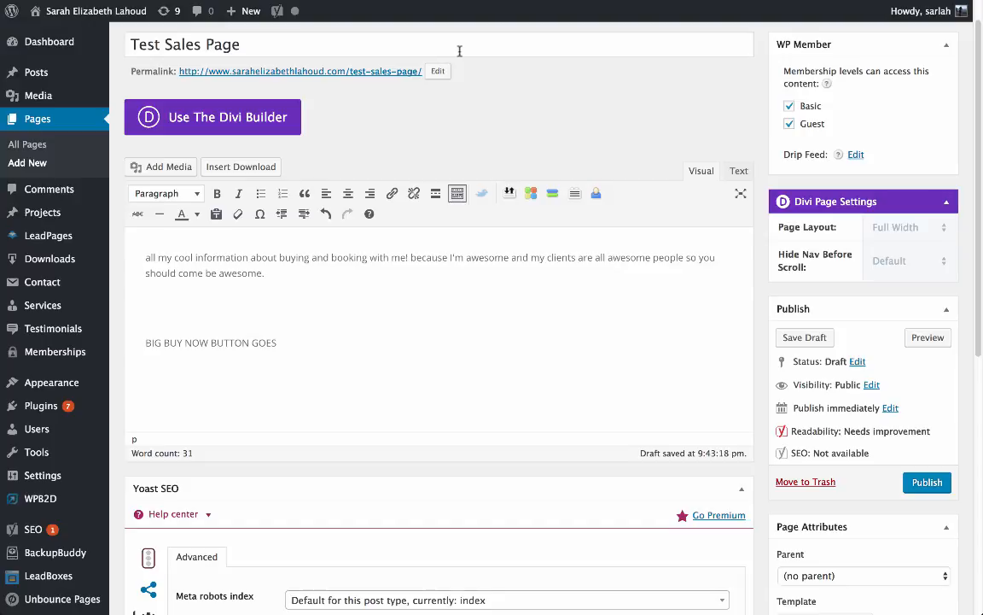
Switch to the PayPal generated-code page and copy the entire website code for the Pay Now button
left_click(335, 16)
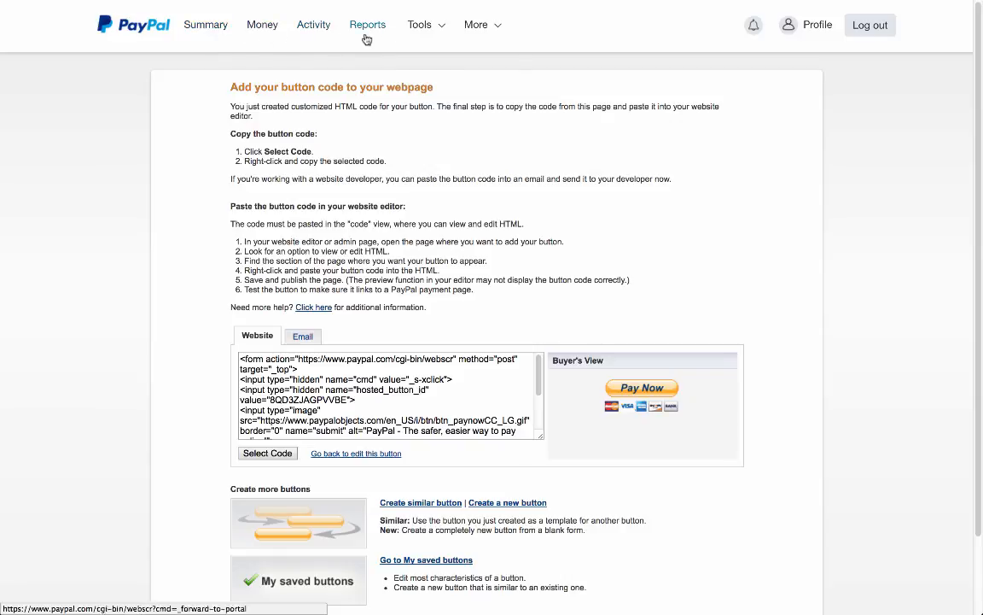
mouse_move(438, 38)
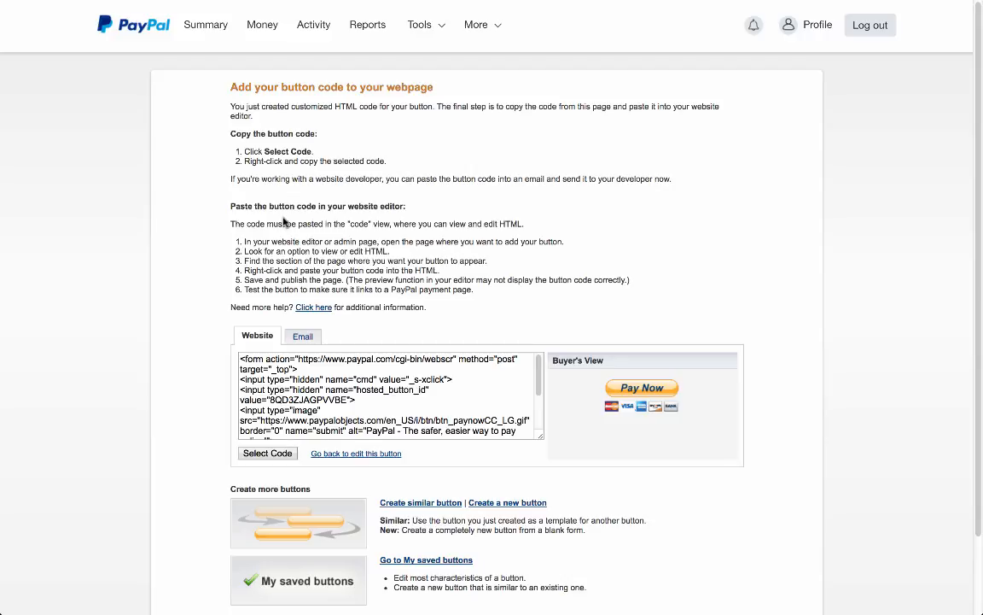
left_click(277, 359)
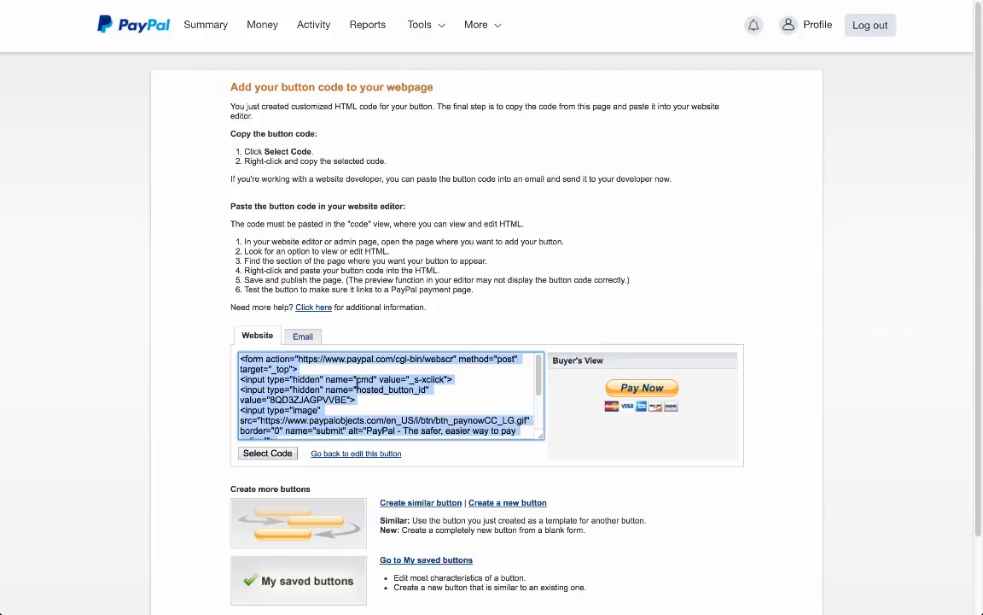
right_click(305, 385)
left_click(307, 410)
Return to the WordPress page editor and paste the copied button code below the existing content in the HTML text view
mouse_move(164, 6)
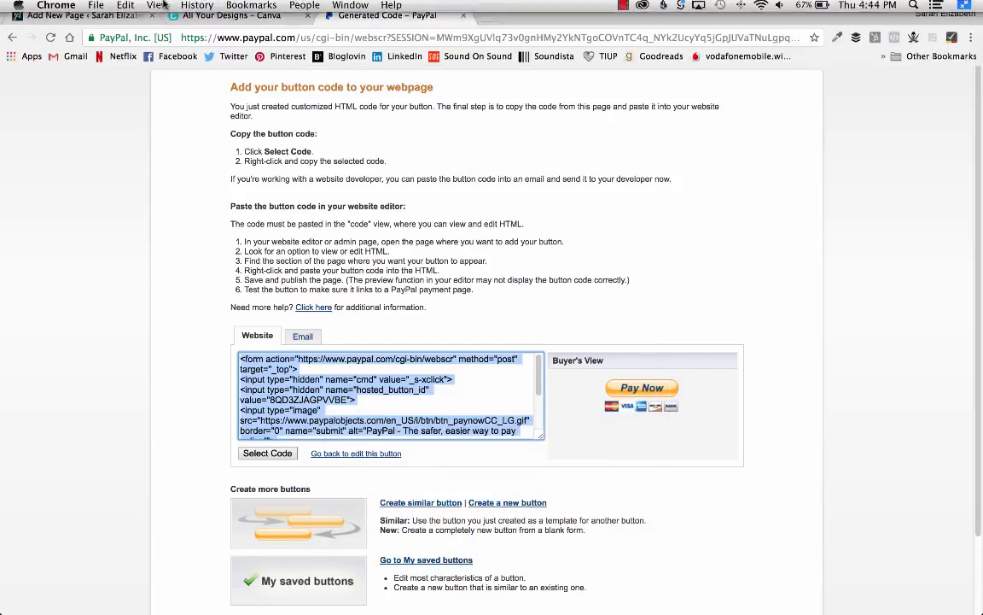
left_click(125, 29)
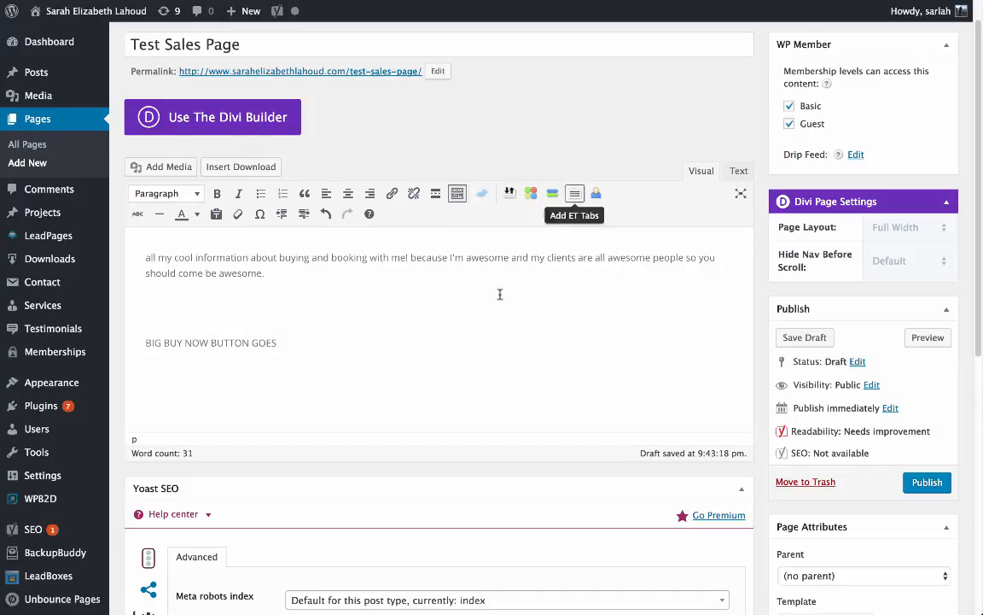
left_click(739, 171)
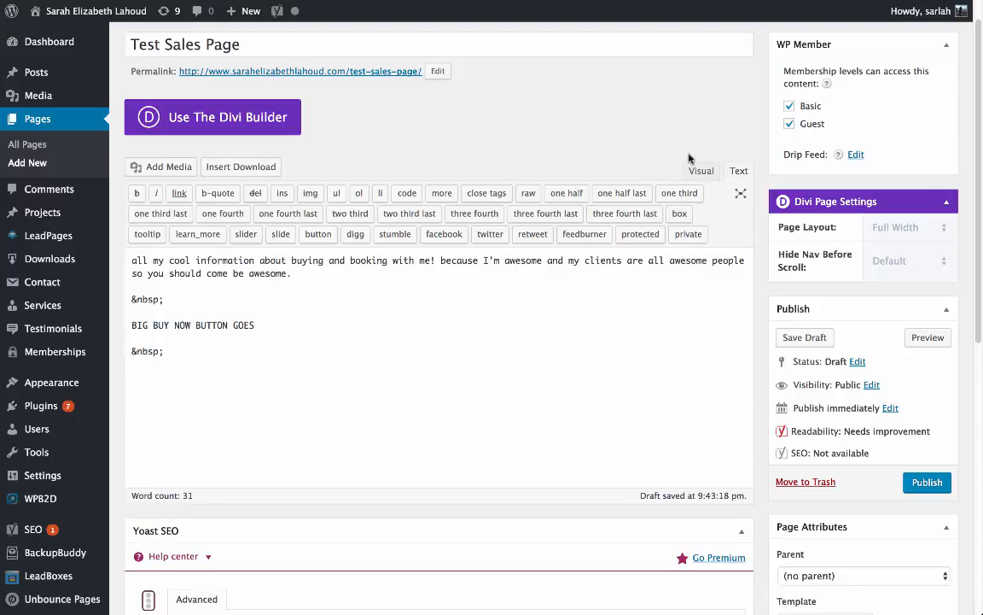
left_click(423, 358)
key("ctrl+v")
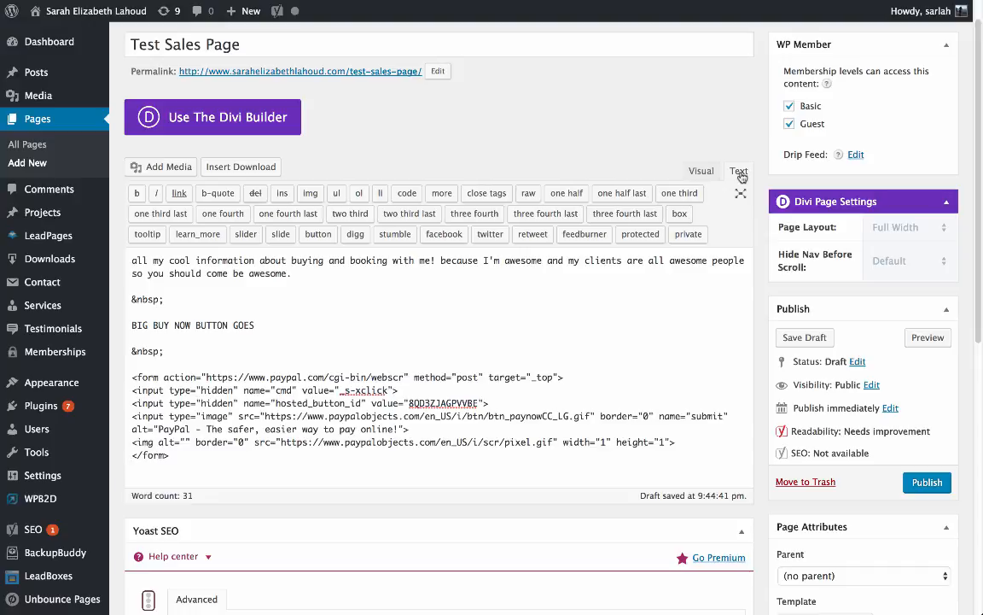
Show the page content in visual mode and delete the Pay Now button from it
left_click(701, 171)
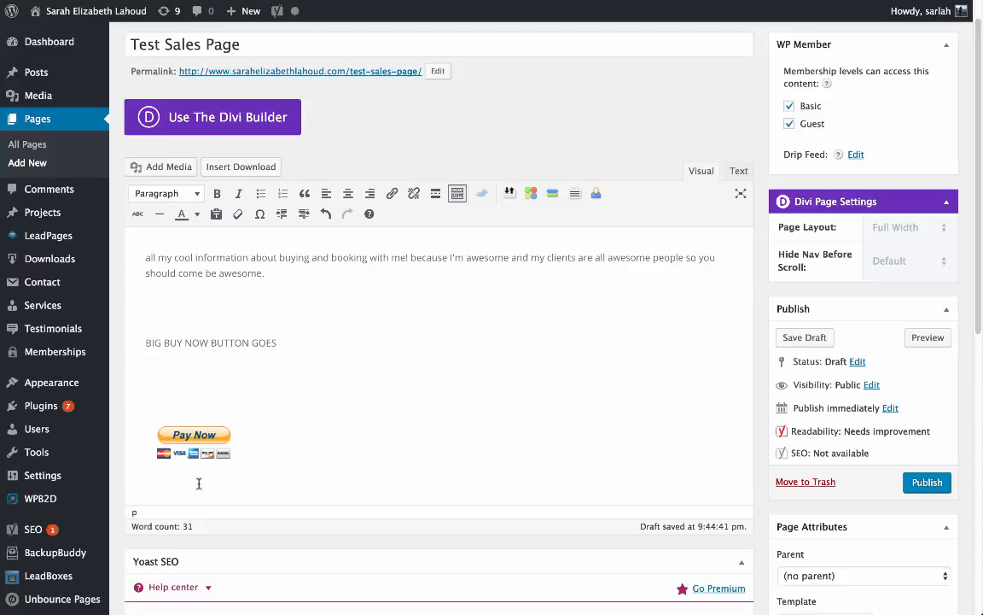
left_click_drag(159, 468, 143, 417)
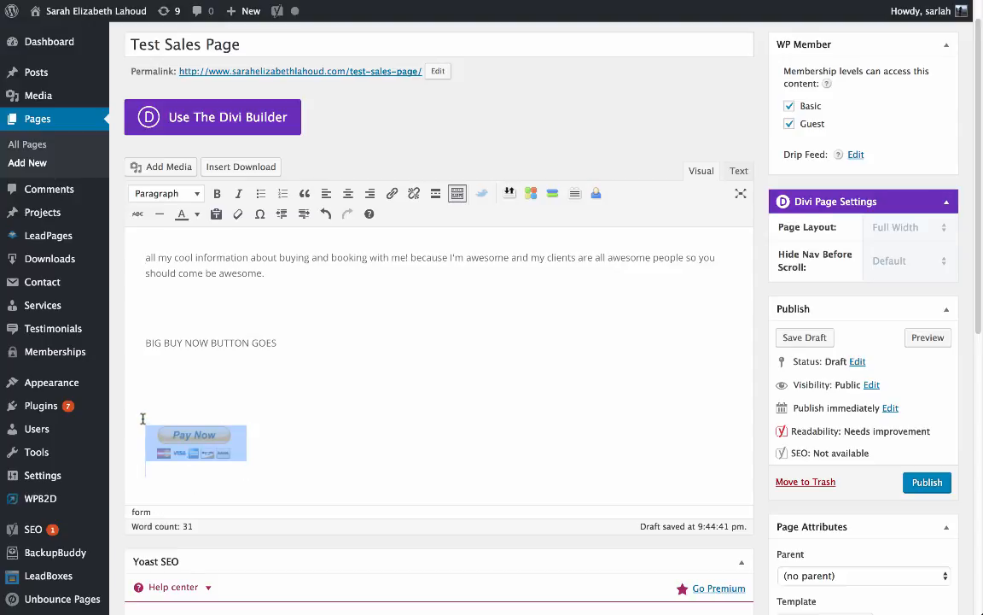
key("BackSpace")
Switch back to PayPal and copy the email version of the button's payment link
left_click(396, 13)
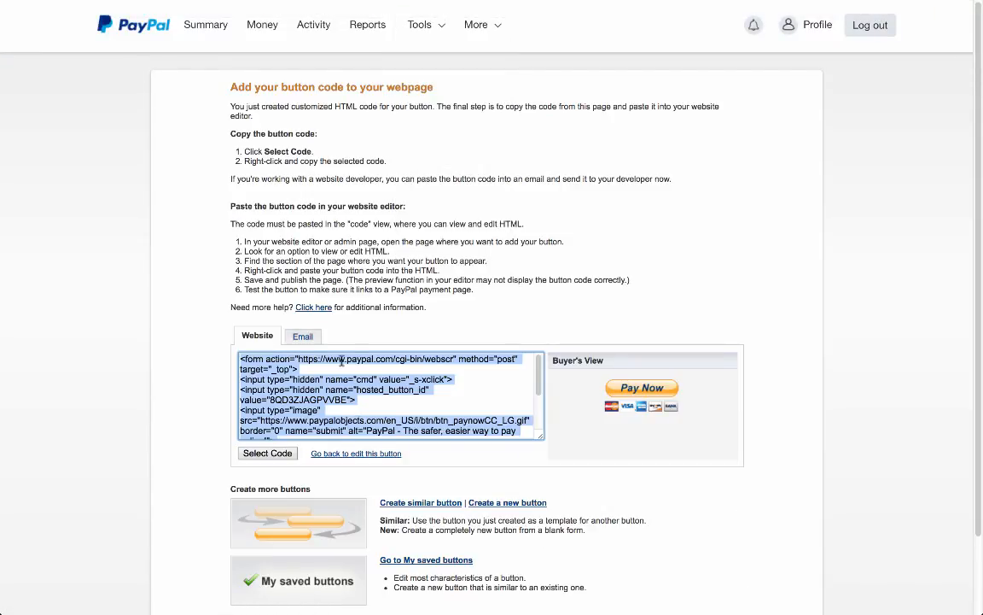
left_click(305, 335)
left_click(346, 356)
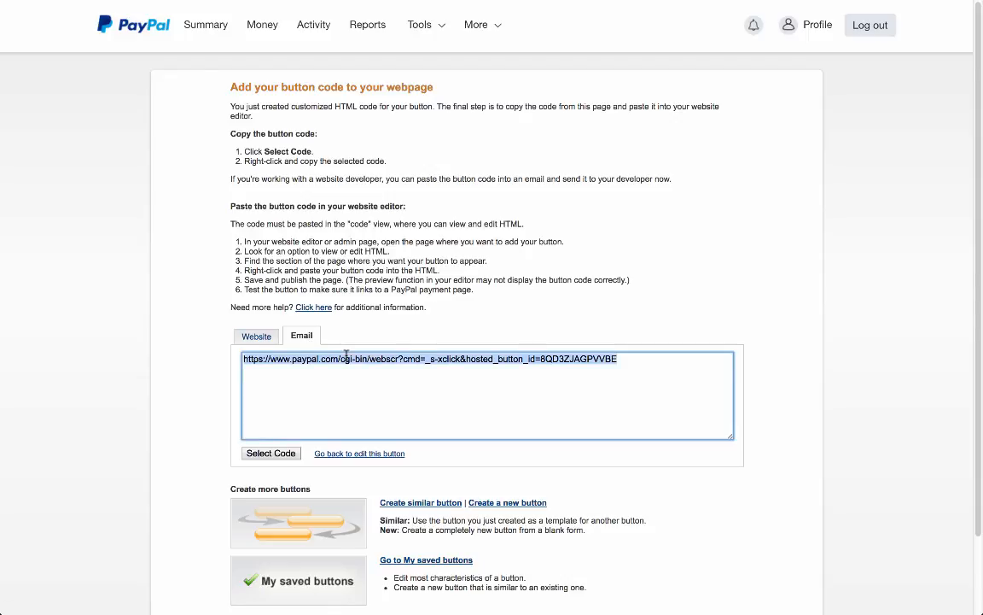
right_click(398, 356)
left_click(422, 380)
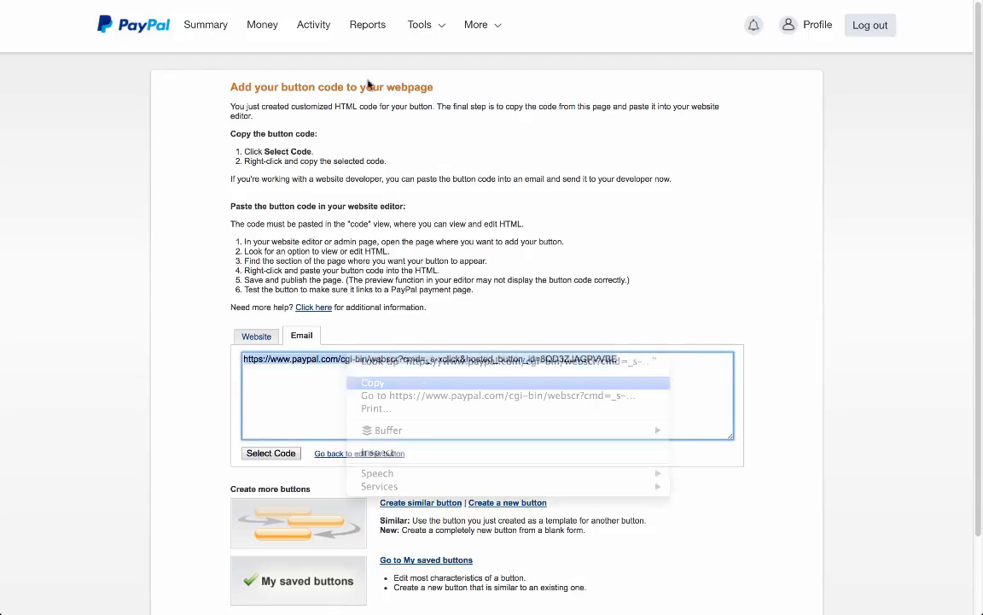
Load the copied payment link in a new browser tab to check its checkout page
left_click(480, 31)
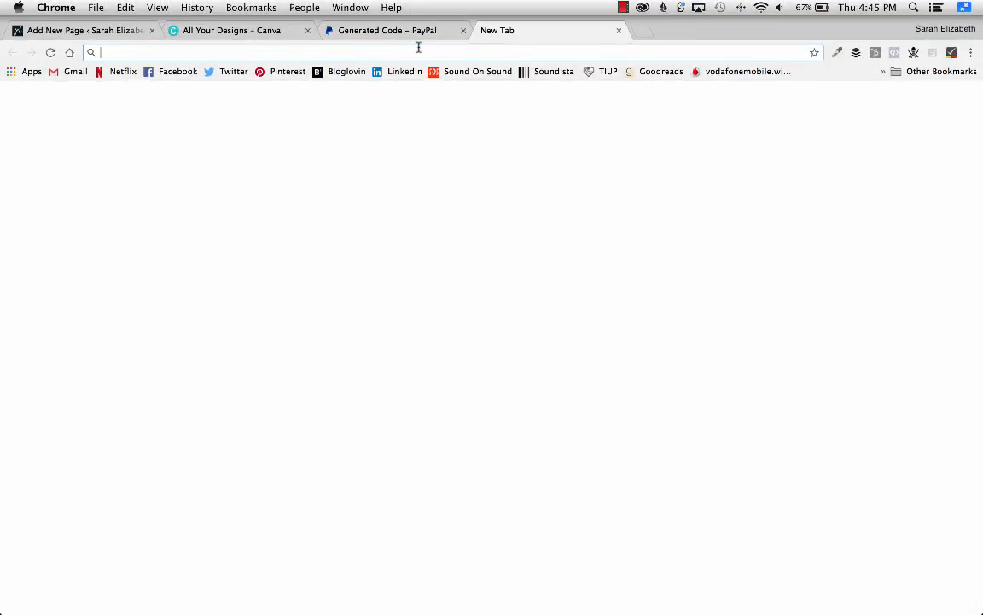
key("super+v")
key("Return")
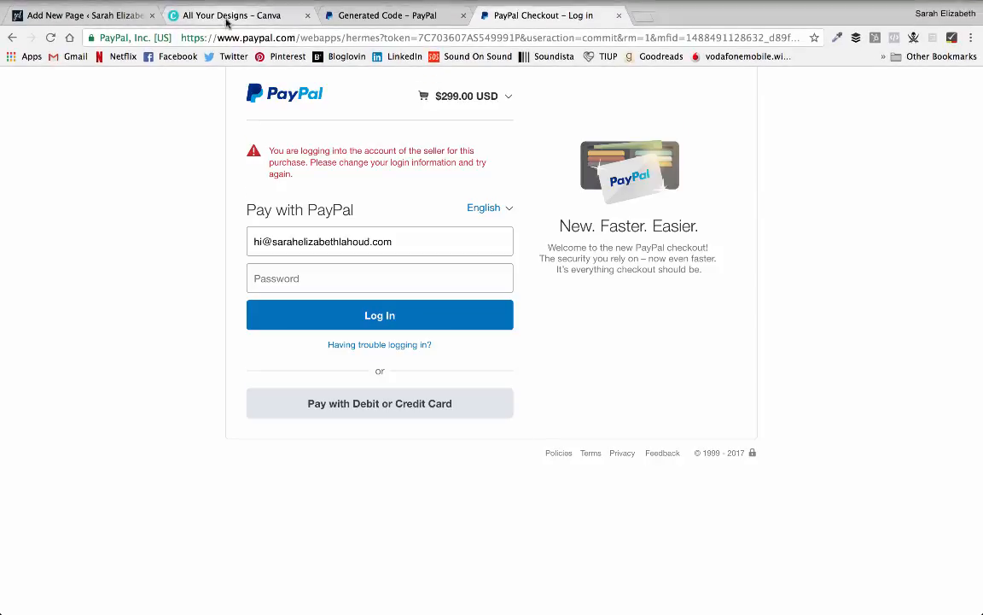
Switch to Canva and look through the available design types, from social media posts to marketing materials
left_click(229, 15)
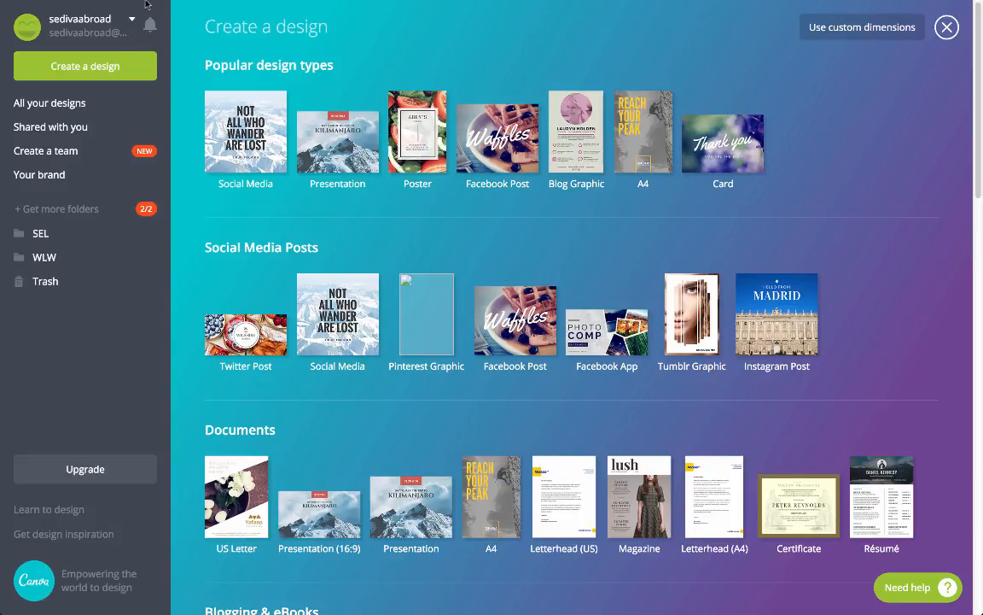
mouse_move(147, 2)
scroll(639, 290, "down", 1)
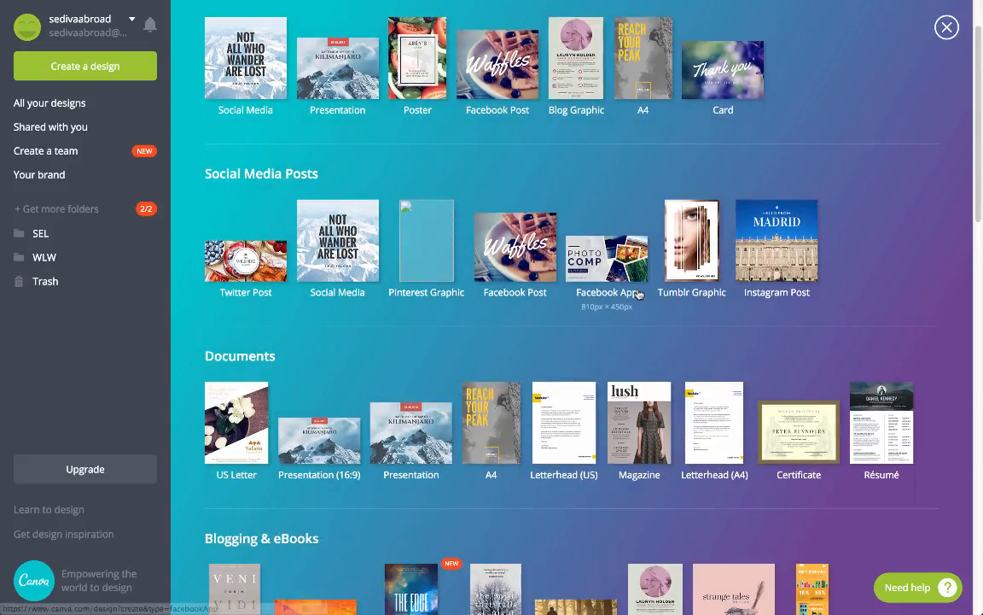
scroll(638, 295, "down", 10)
scroll(627, 285, "up", 11)
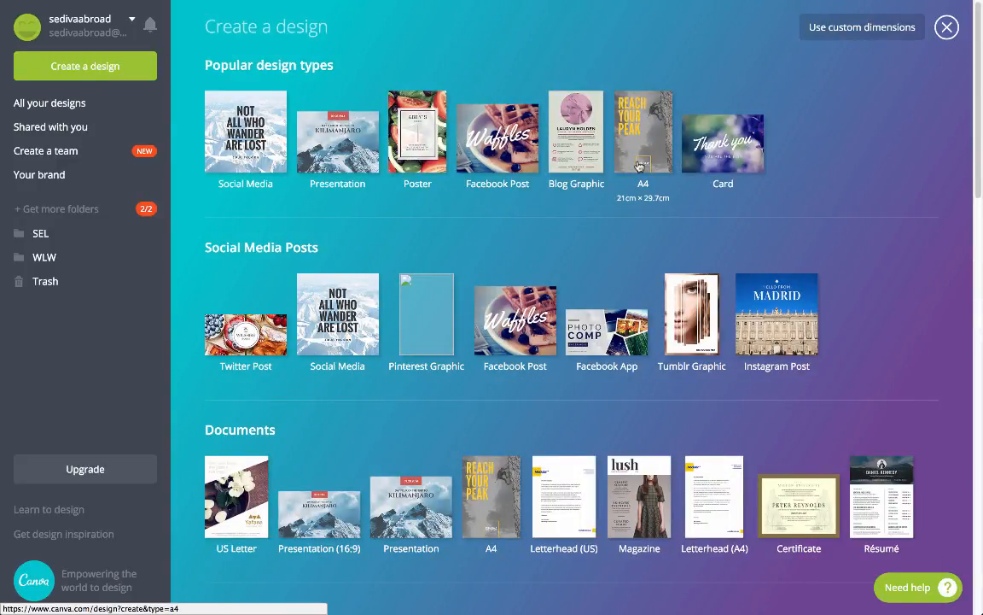
scroll(517, 238, "down", 3)
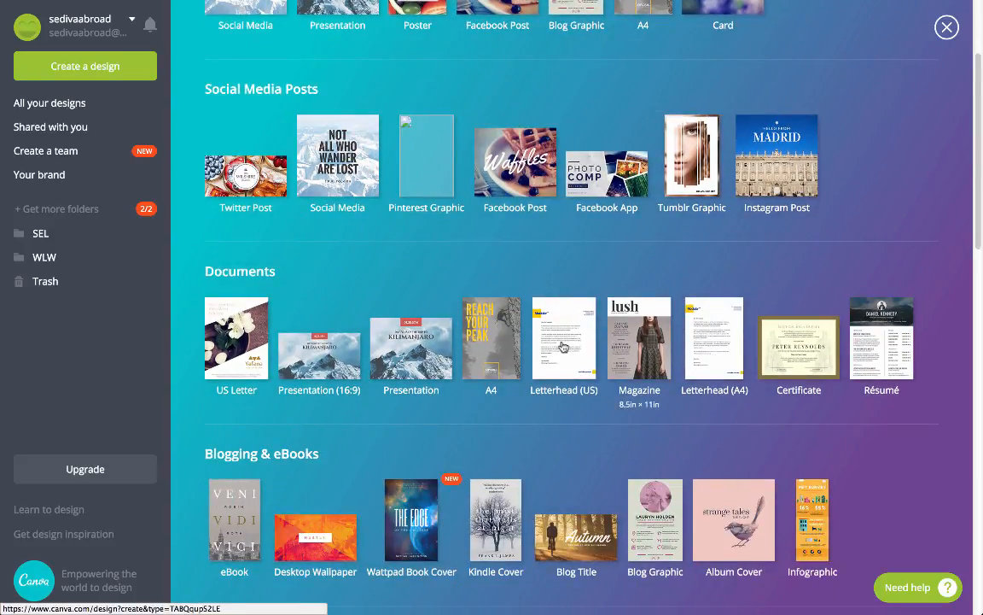
scroll(553, 344, "down", 3)
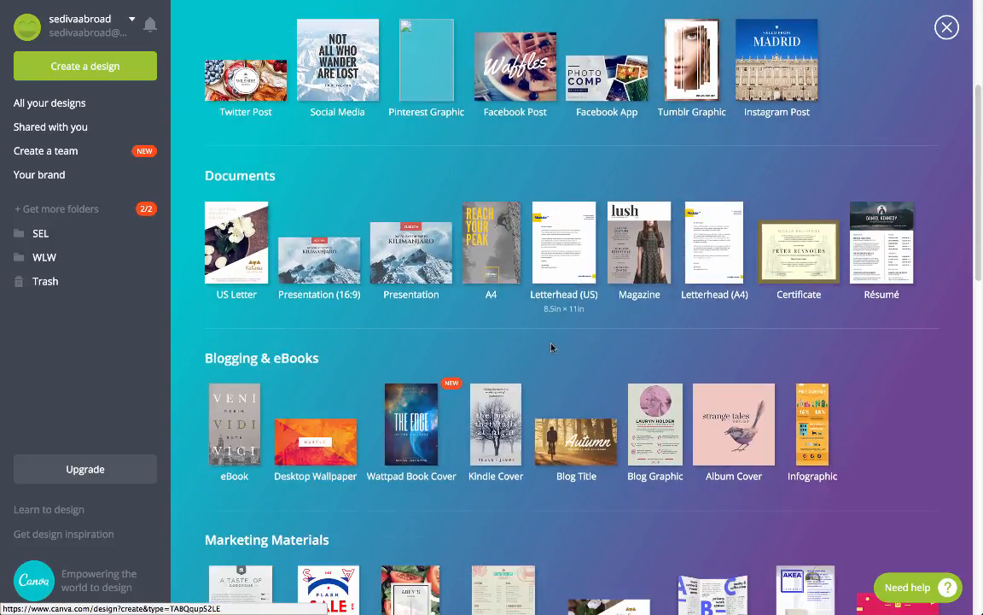
scroll(594, 331, "down", 2)
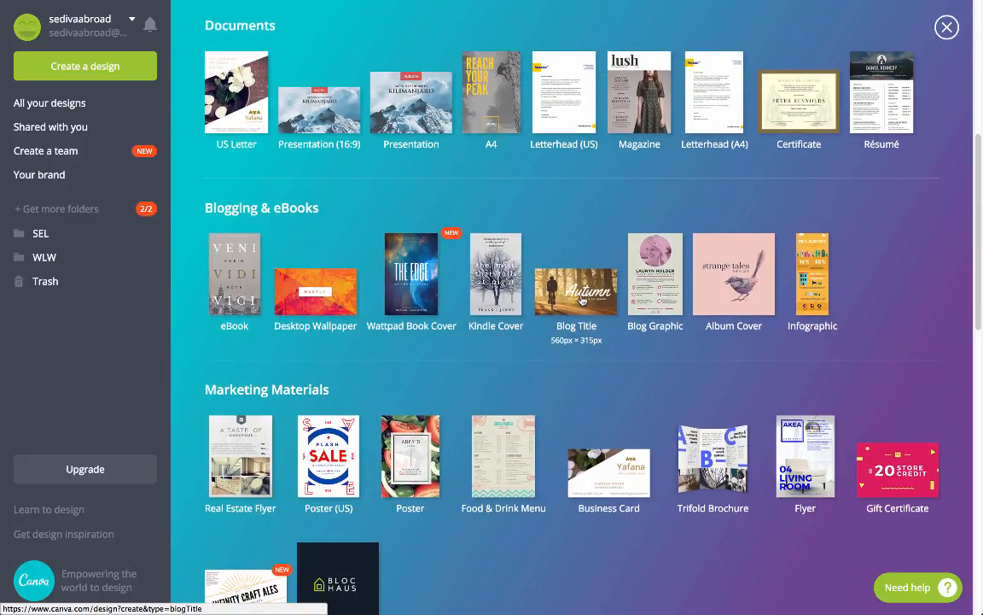
scroll(773, 286, "down", 4)
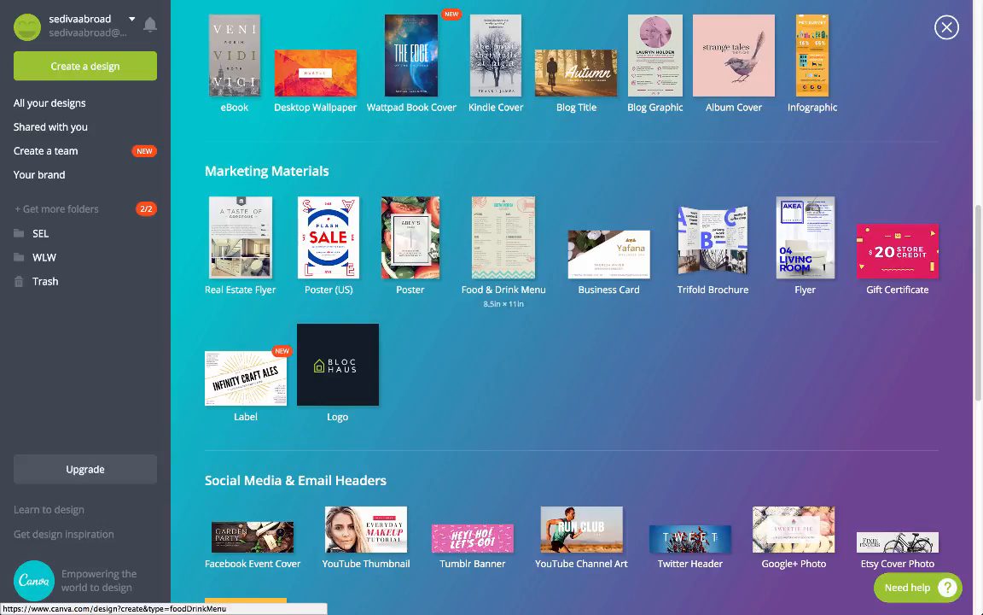
scroll(385, 258, "up", 2)
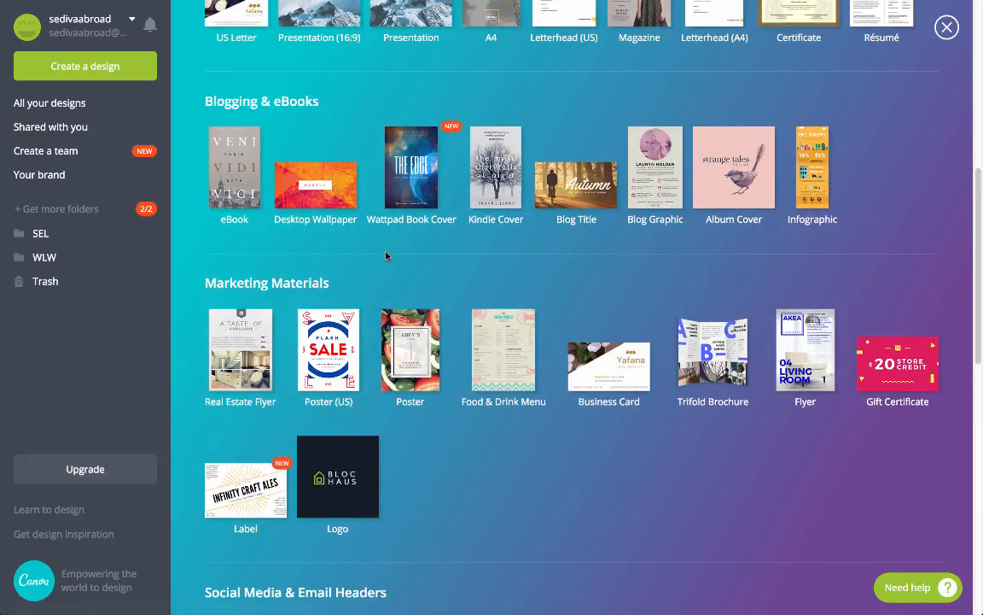
scroll(387, 255, "up", 10)
scroll(389, 249, "down", 1)
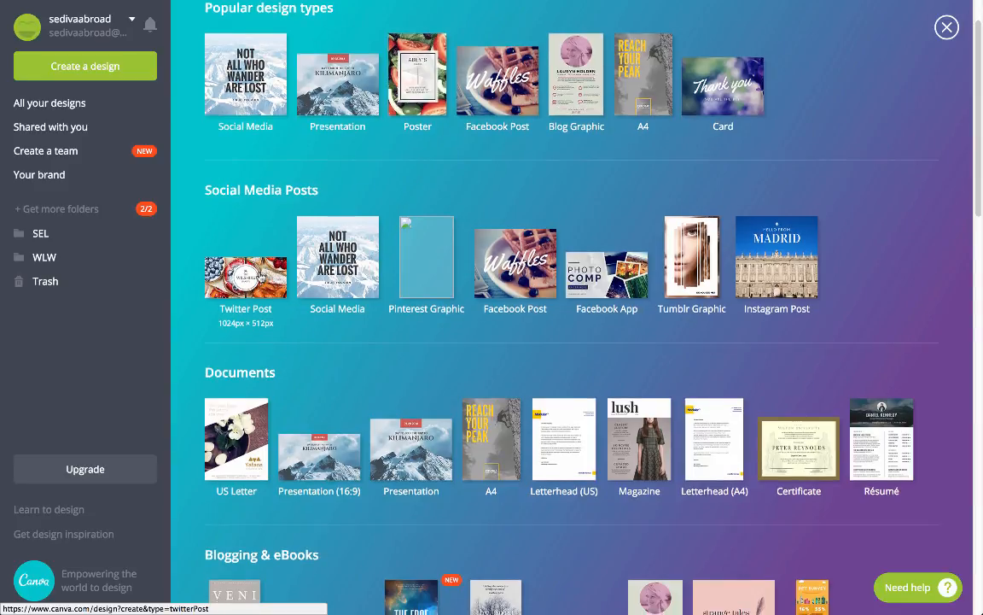
scroll(260, 275, "down", 6)
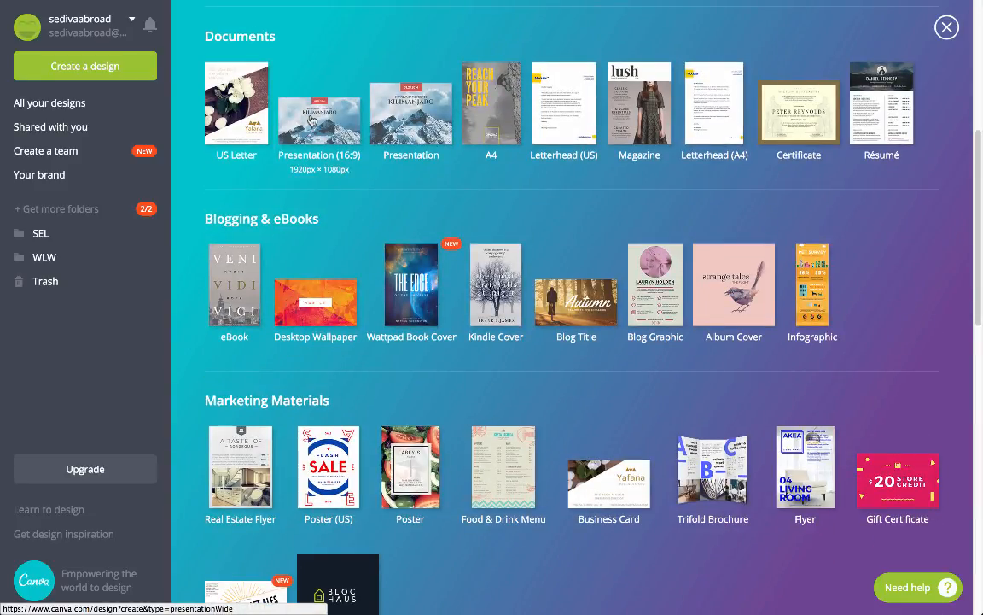
scroll(312, 120, "down", 3)
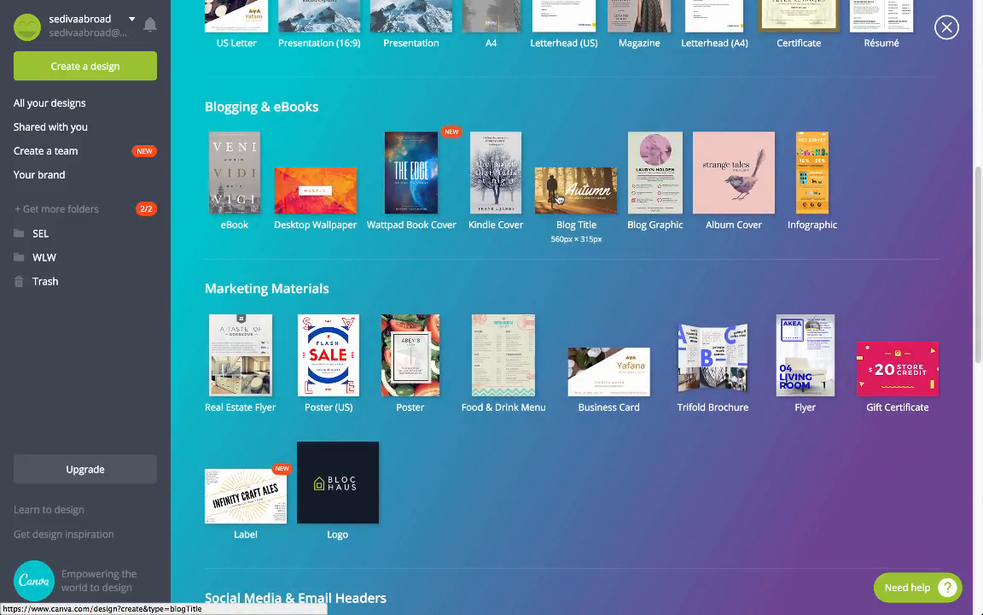
Create a new blank design using the Twitter Post format
scroll(376, 243, "up", 10)
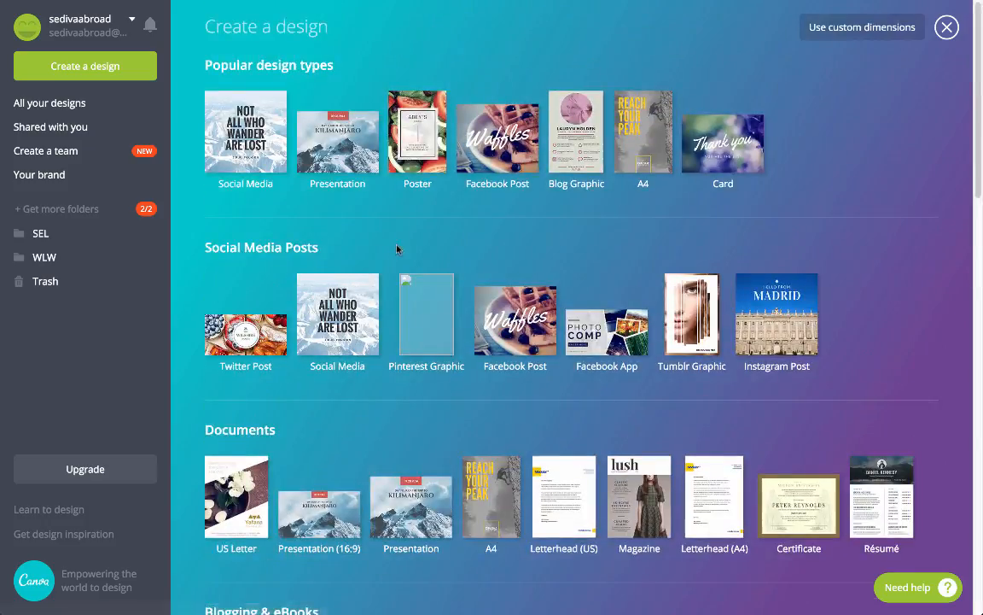
left_click(243, 331)
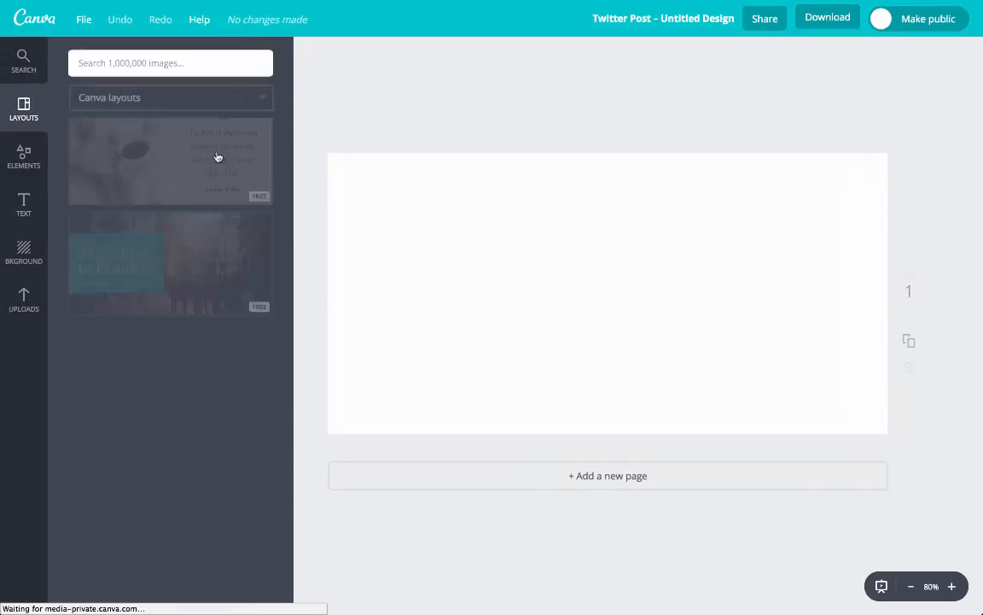
Give the blank Twitter Post canvas a solid red background with the color code ff0841
left_click(15, 299)
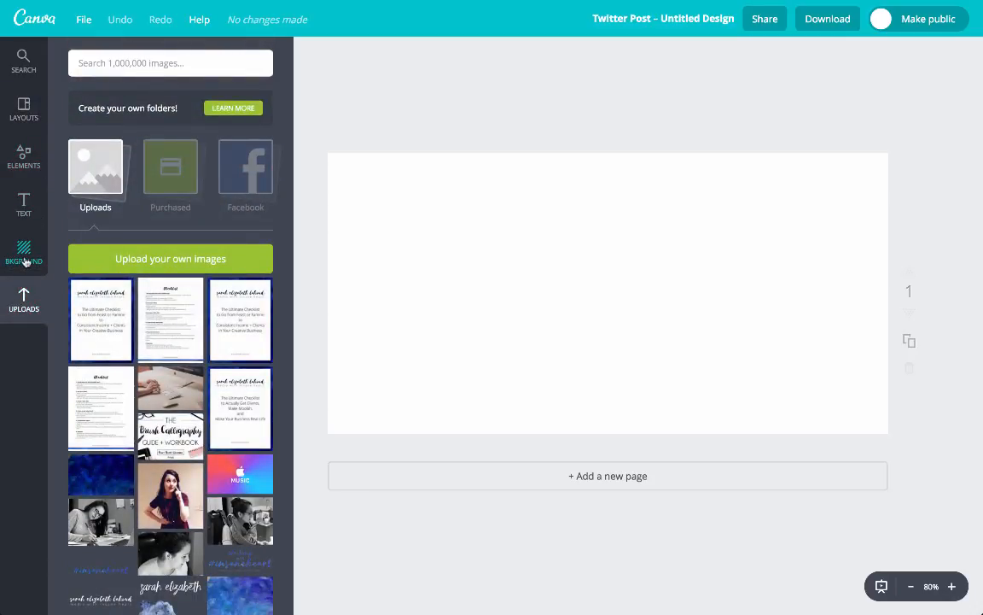
left_click(26, 256)
left_click(82, 116)
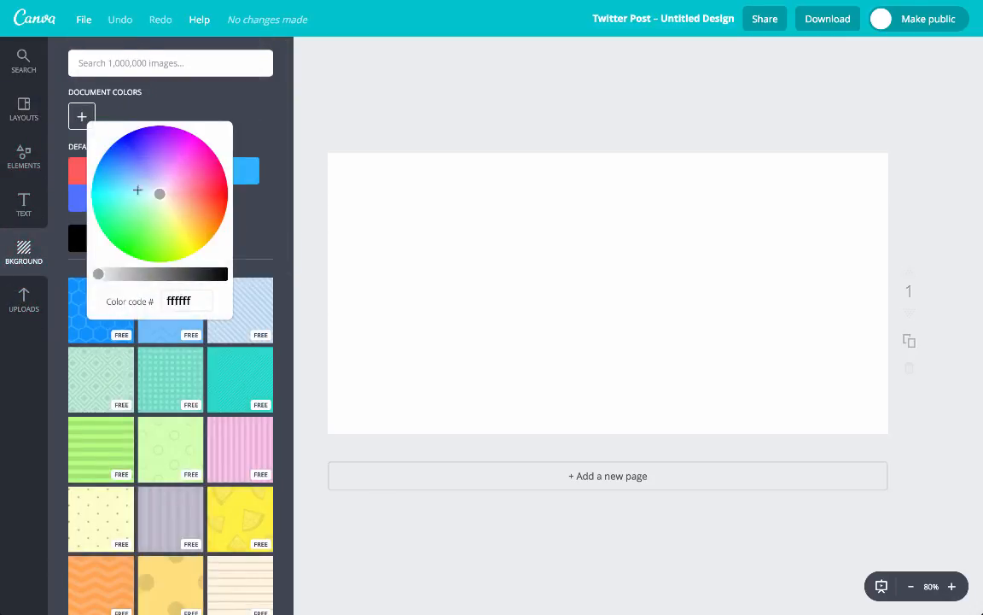
left_click(181, 297)
type("ff0841")
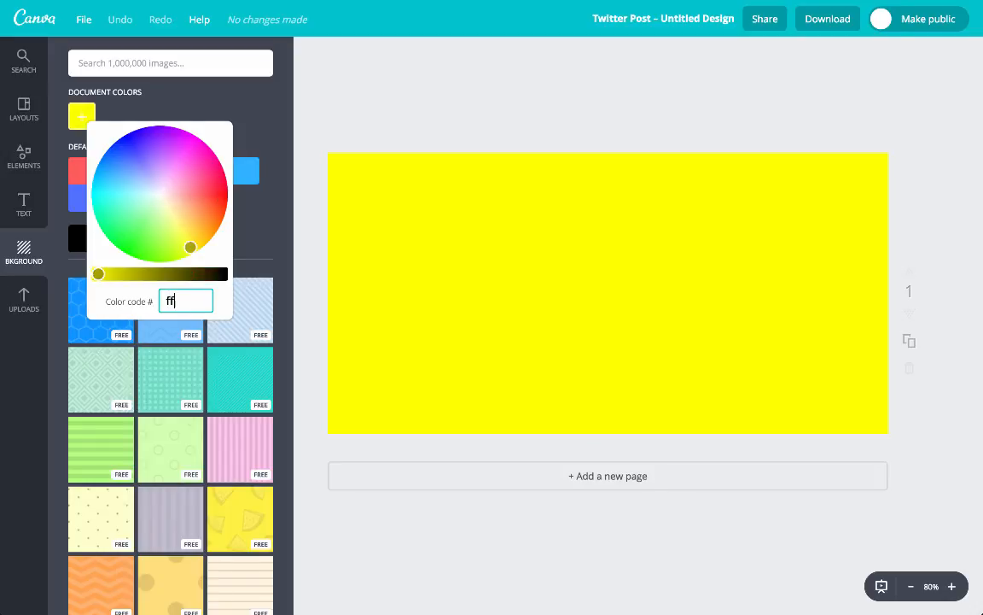
left_click(239, 121)
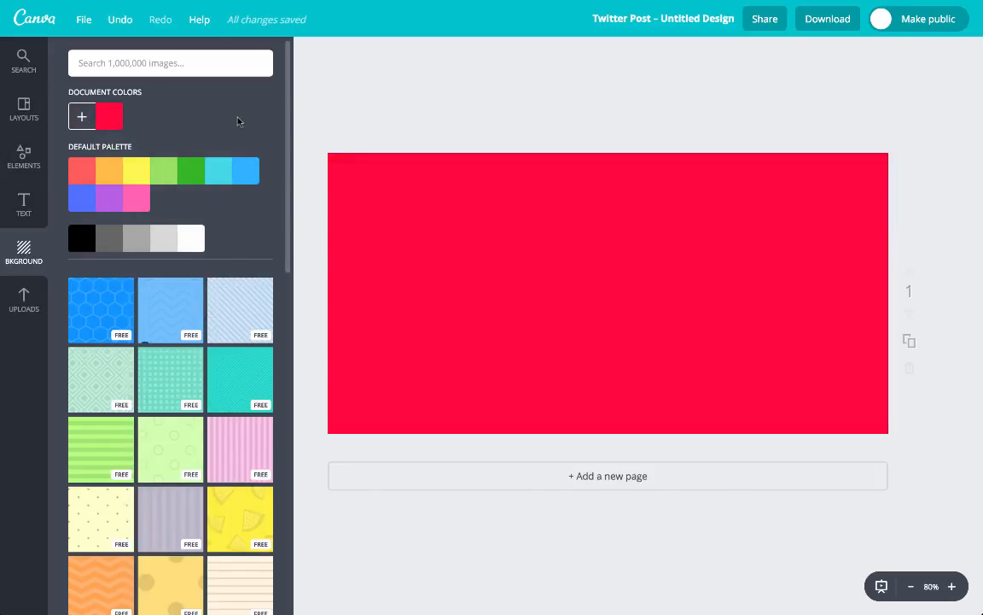
Add a subheading to the canvas and replace its text with "BUY NOW, PLEASE"
left_click(35, 193)
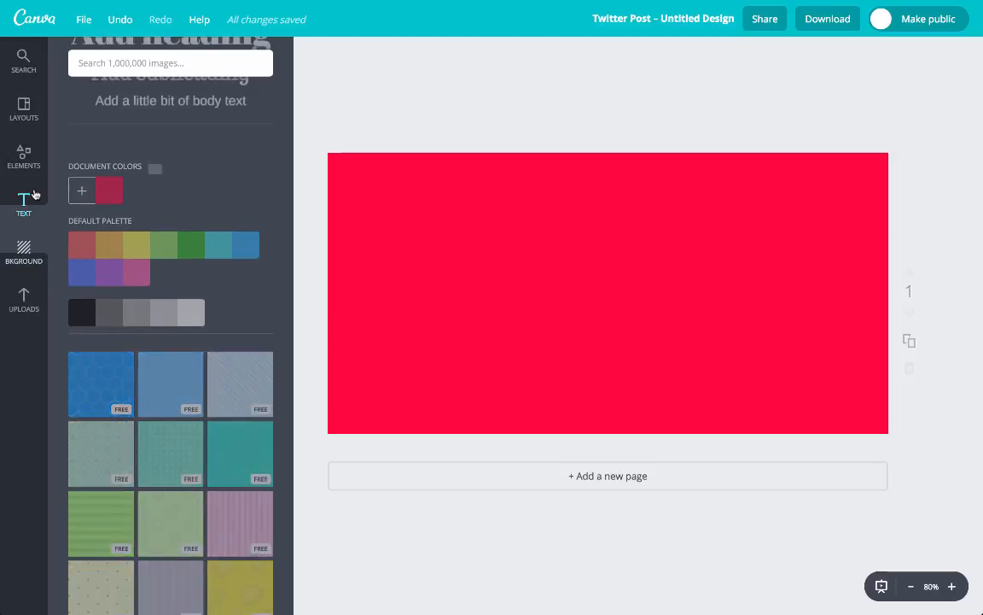
left_click(134, 183)
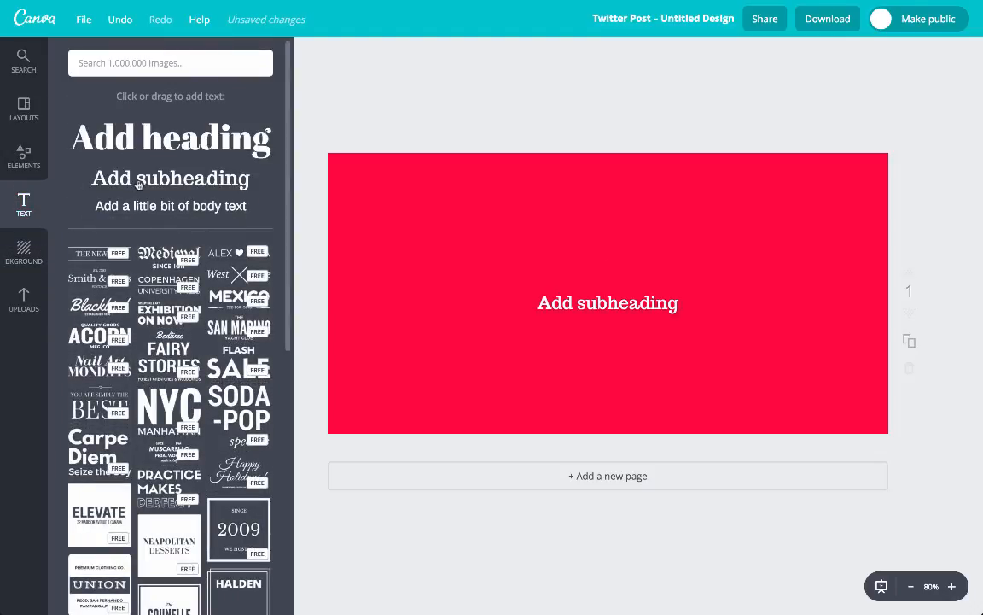
double_click(618, 310)
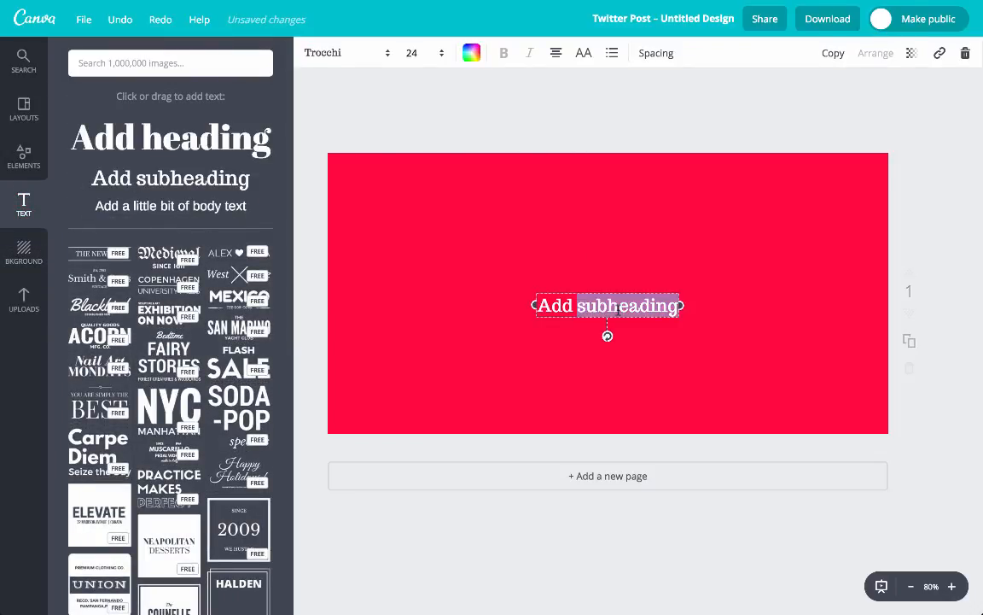
key("ctrl+a")
type("B")
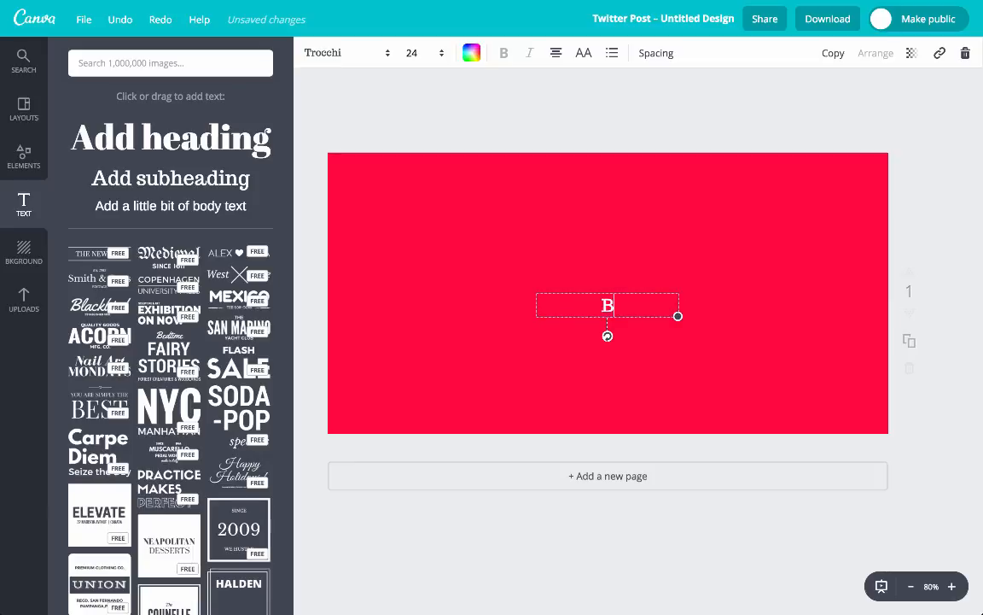
type("UY NOW,")
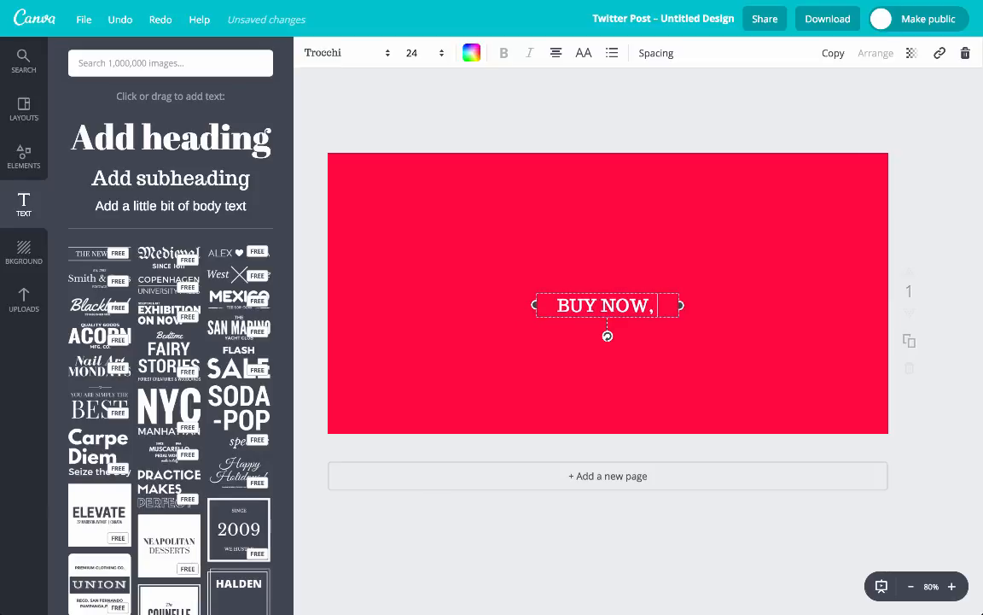
type(" PLEASE")
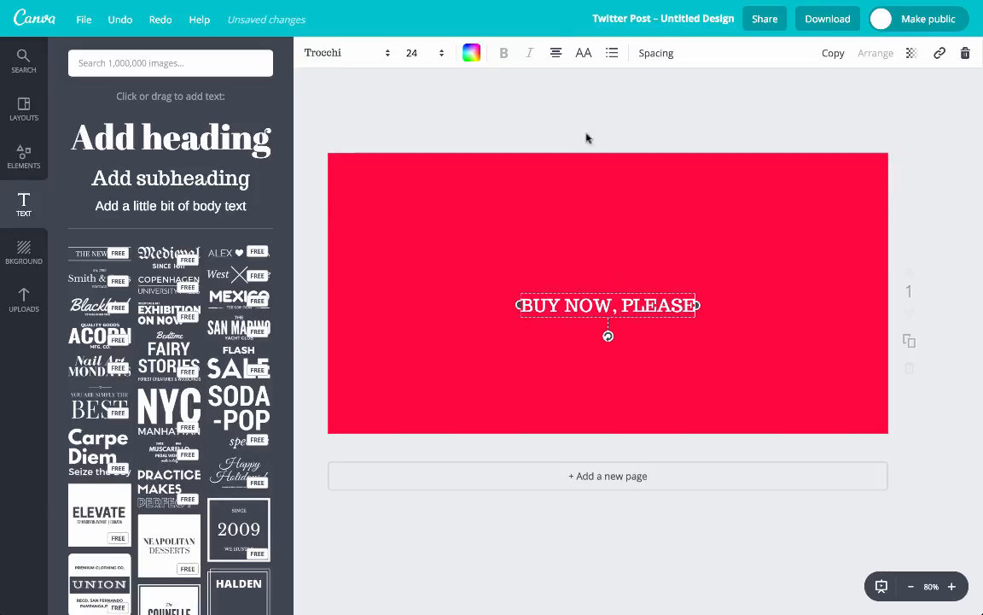
Enlarge the "BUY NOW, PLEASE" text to size 80 and widen its box so the words fit on one line
left_click(412, 53)
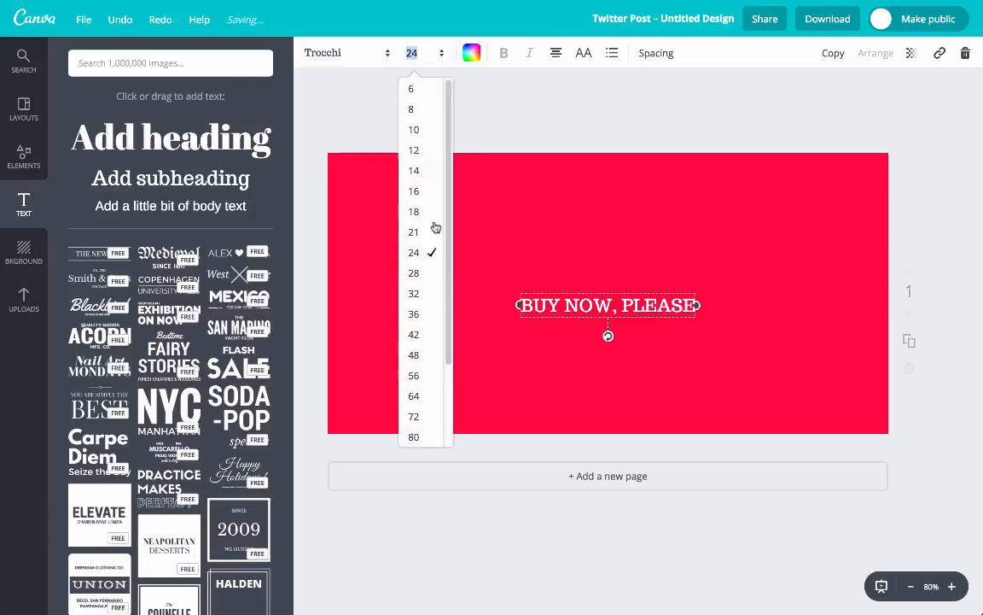
left_click(429, 378)
left_click(414, 53)
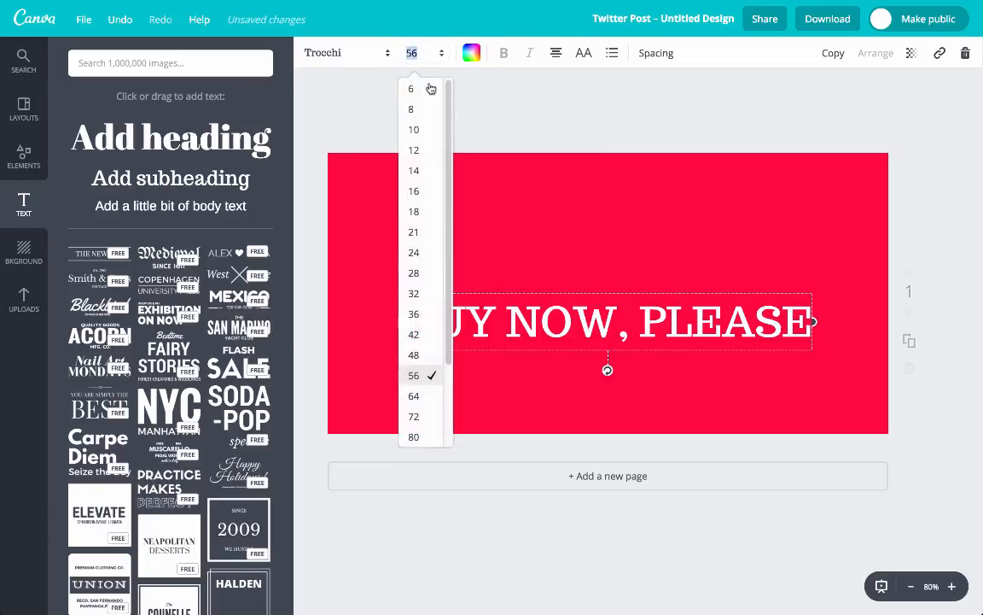
left_click(414, 436)
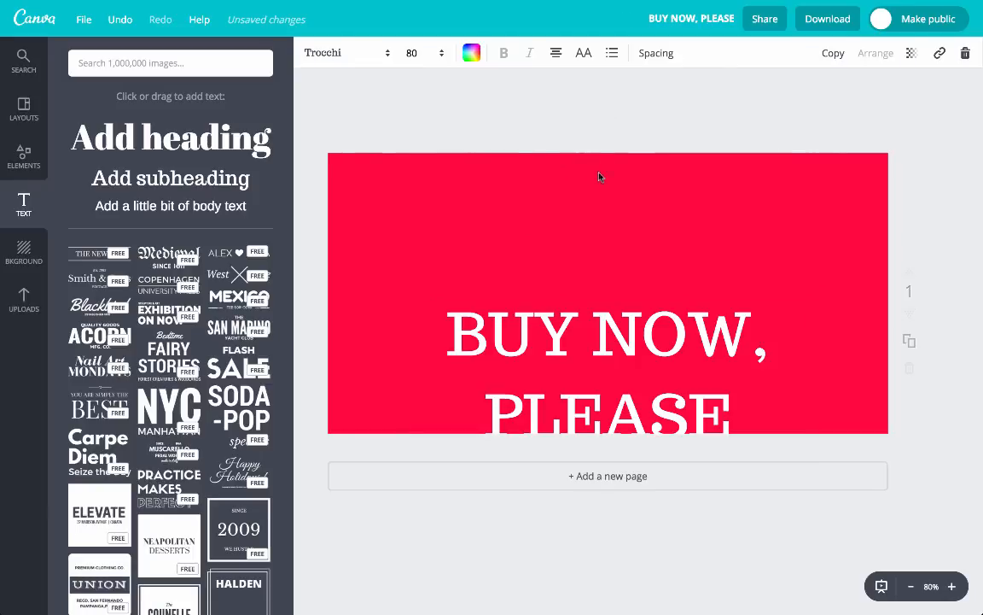
left_click_drag(605, 339, 612, 285)
left_click_drag(407, 303, 346, 303)
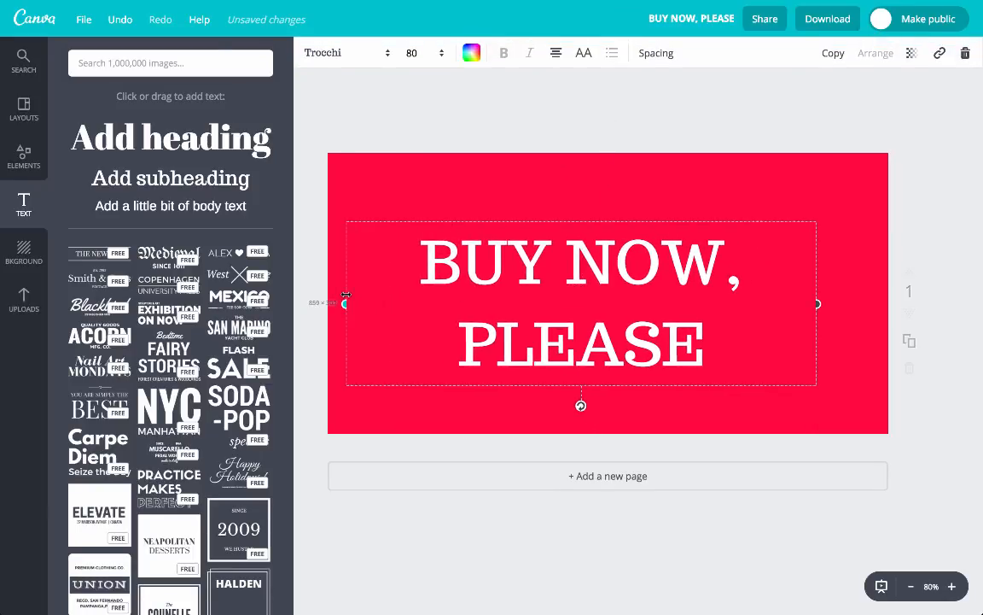
left_click_drag(817, 303, 920, 288)
left_click_drag(816, 261, 787, 264)
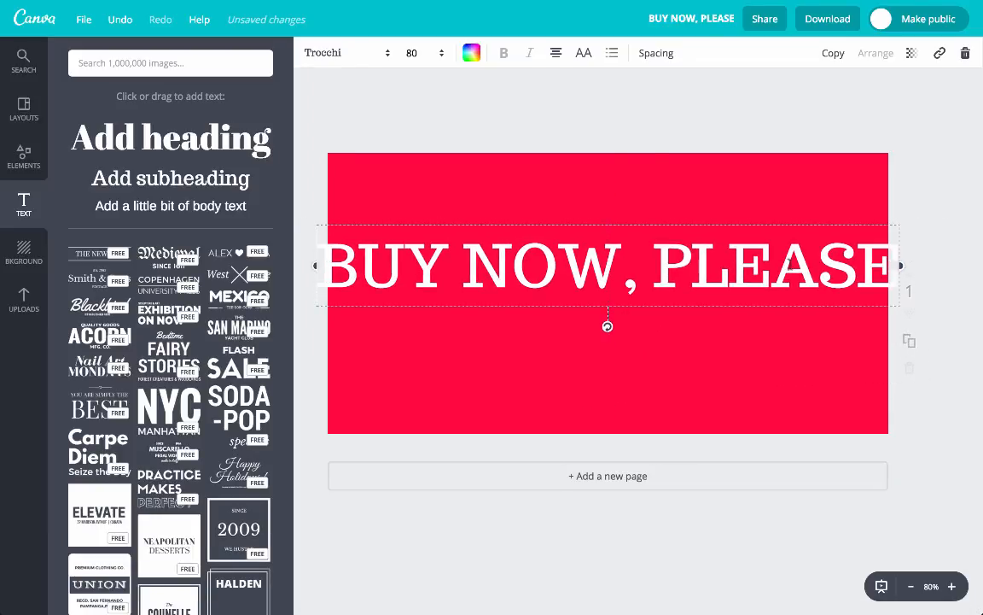
left_click(787, 264)
Reduce the button text to size 64 and center it on the red background
left_click(412, 52)
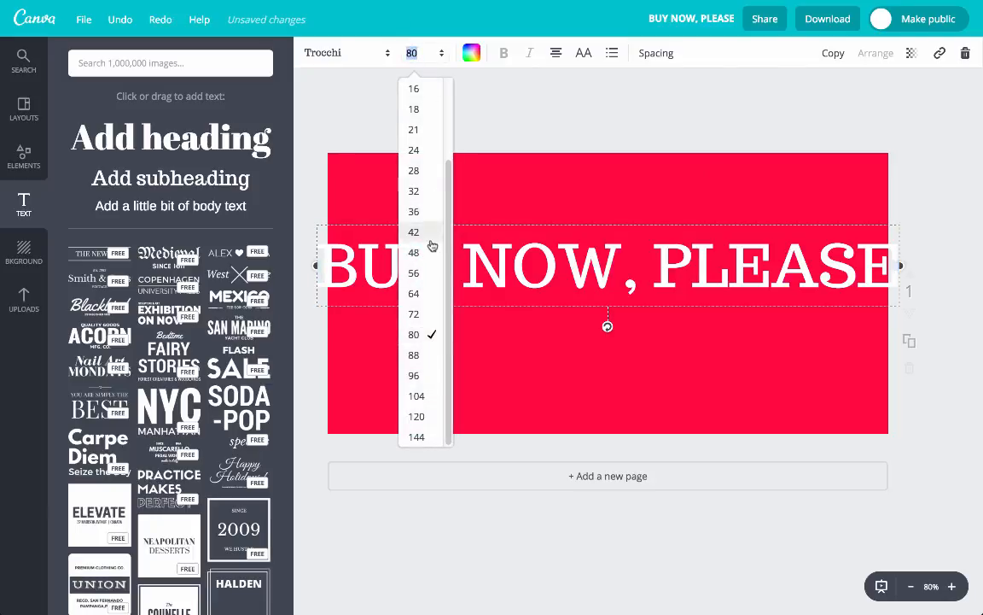
left_click(424, 293)
left_click_drag(607, 251, 606, 287)
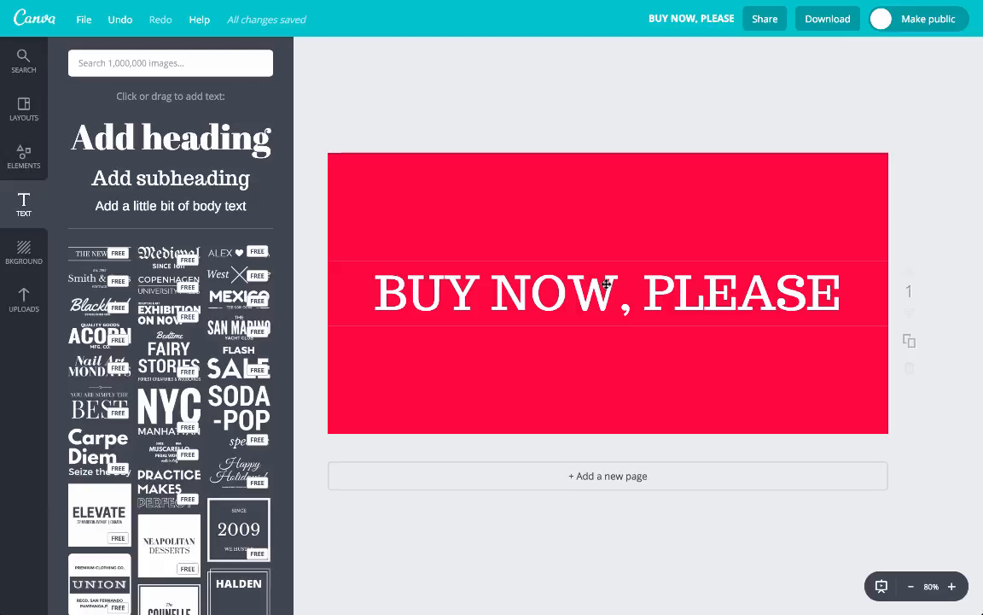
Search the image library for "gradient" and add the free dark radial gradient to the design
left_click(230, 63)
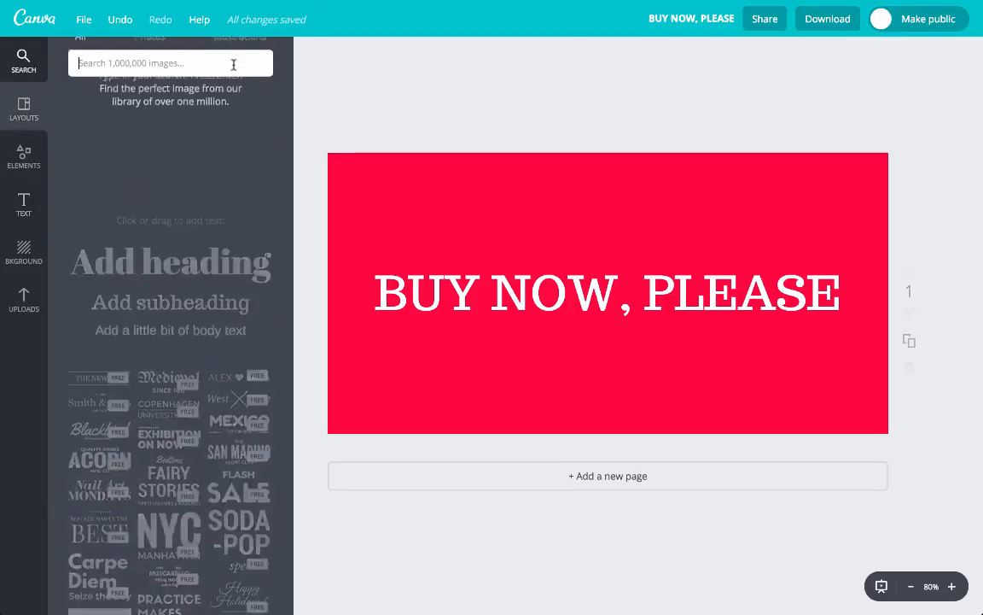
type("gradient")
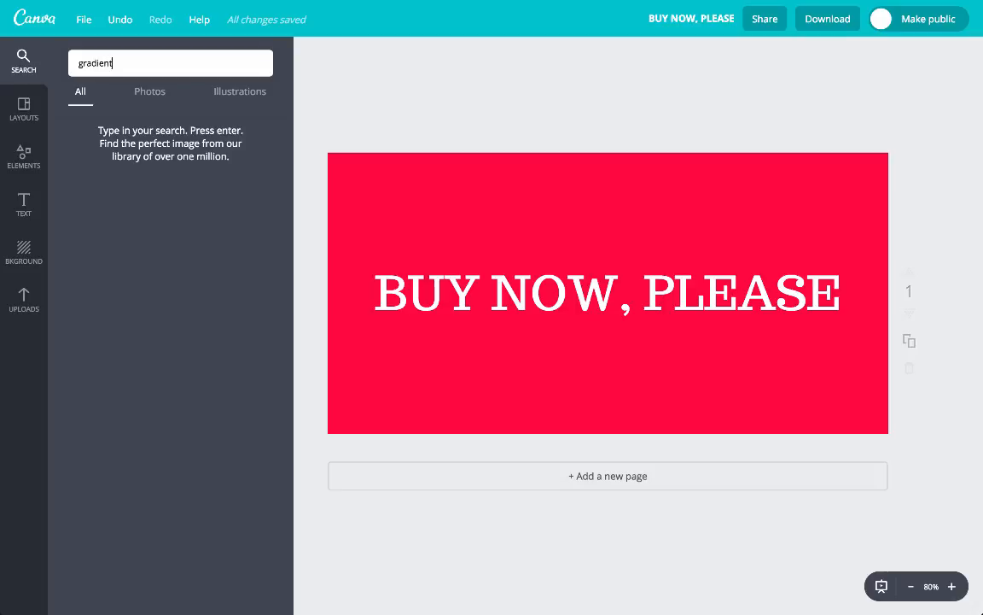
key("Return")
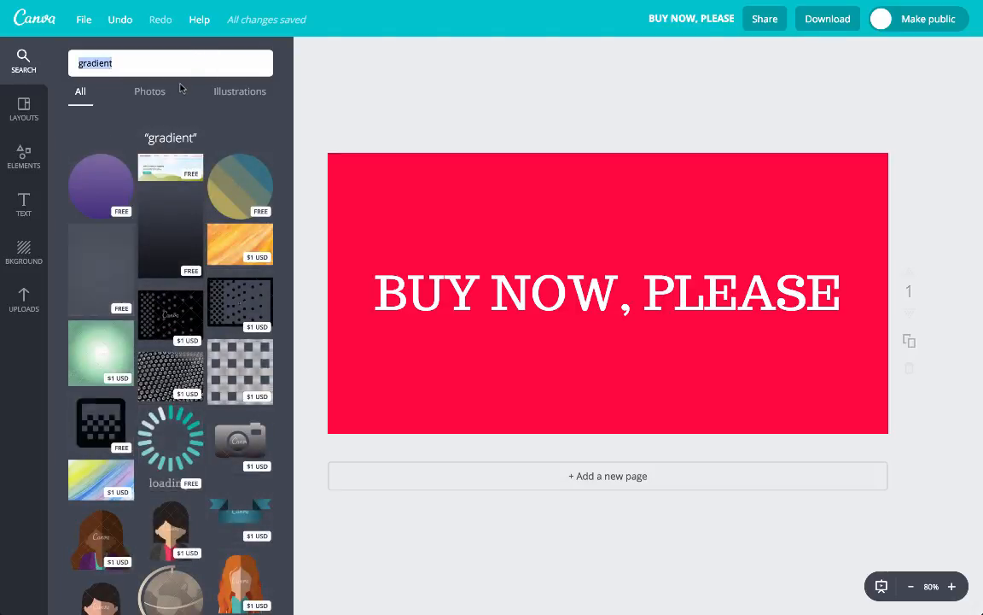
left_click(141, 245)
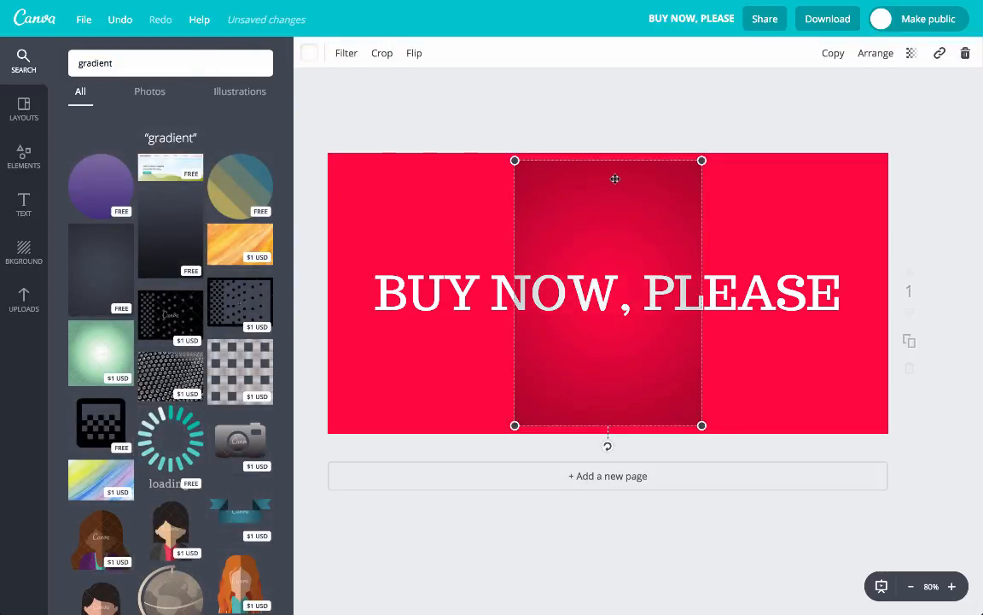
Rotate the gradient to landscape so it covers the whole canvas and place it behind the button text
left_click_drag(609, 446, 758, 299)
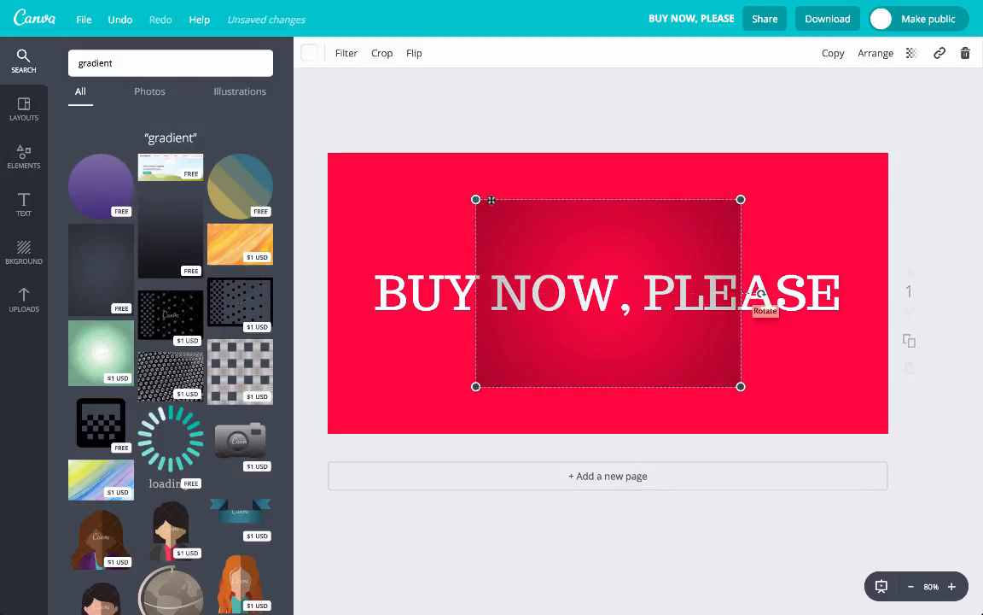
left_click_drag(474, 200, 282, 142)
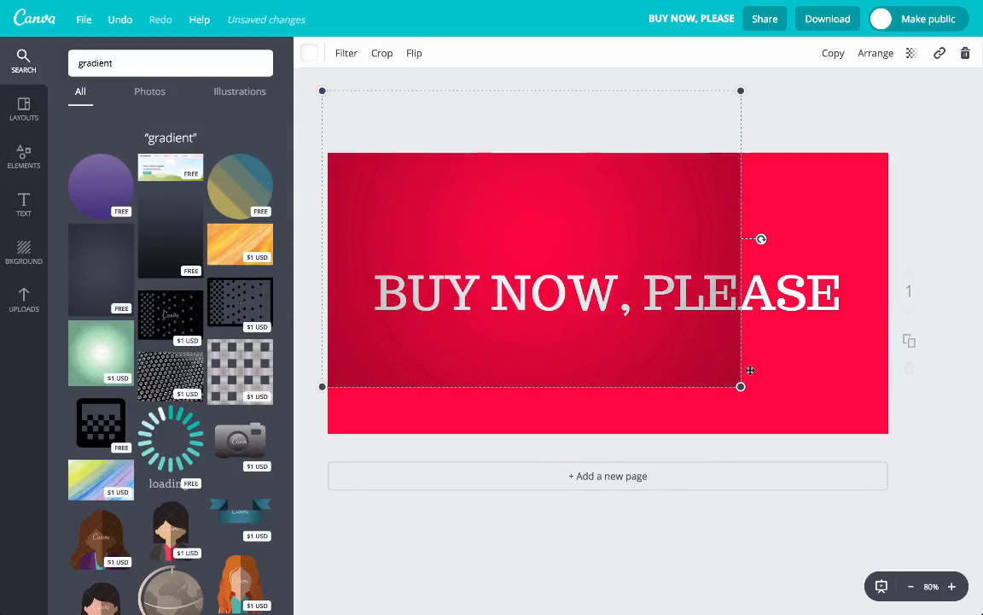
left_click_drag(739, 385, 905, 502)
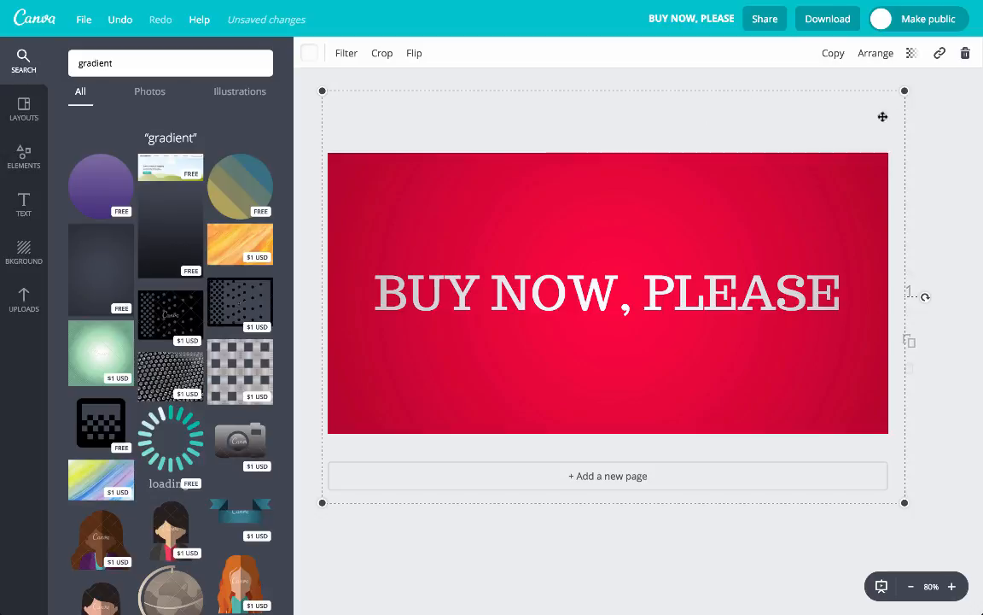
left_click(881, 57)
left_click(867, 113)
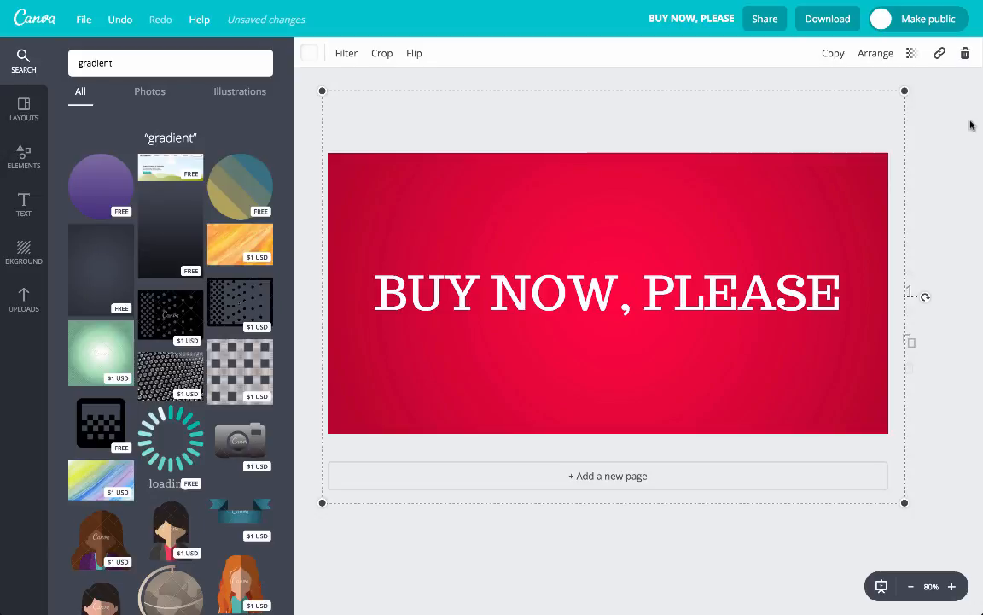
Download the finished button design as a PNG file
left_click(825, 20)
left_click(812, 98)
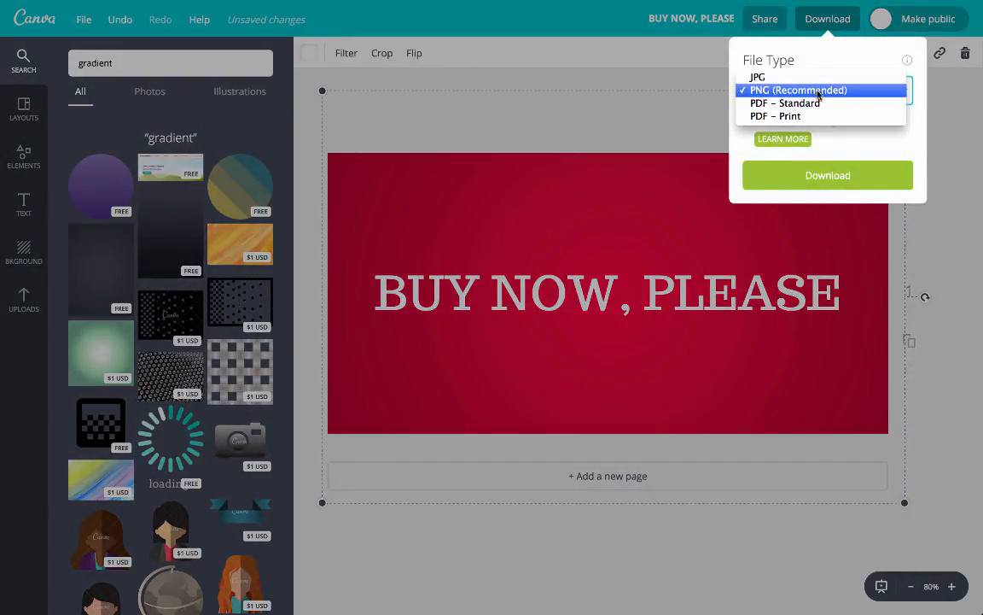
left_click(817, 92)
left_click(827, 177)
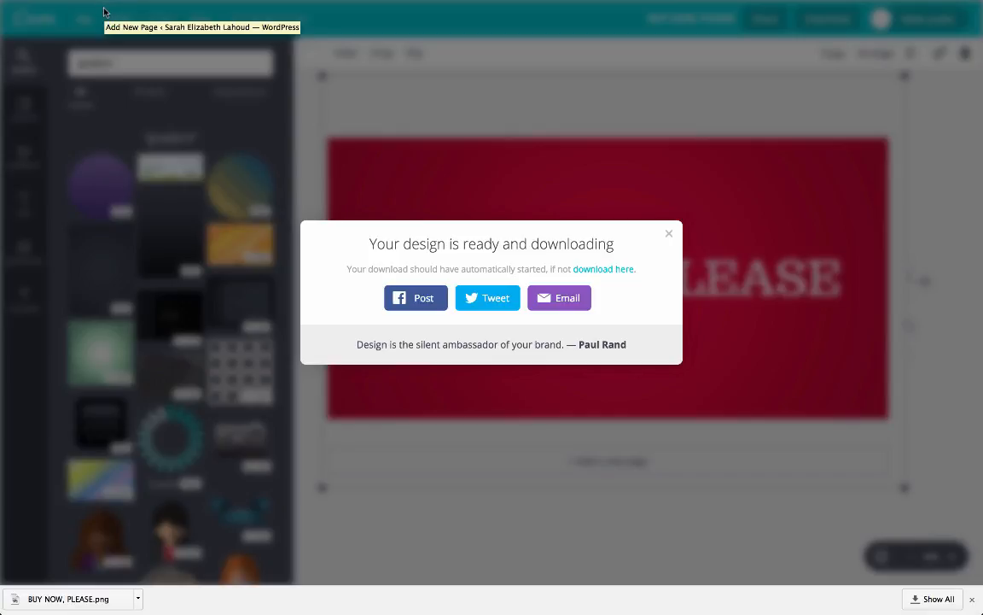
Switch to the WordPress page editor and upload BUY NOW, PLEASE.png to the media library
left_click(99, 29)
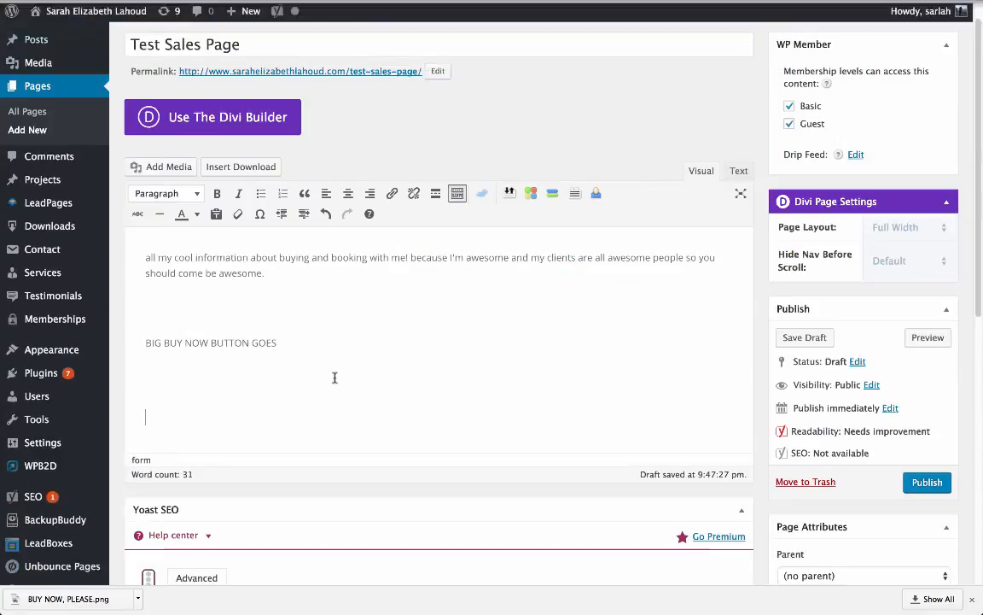
left_click(160, 167)
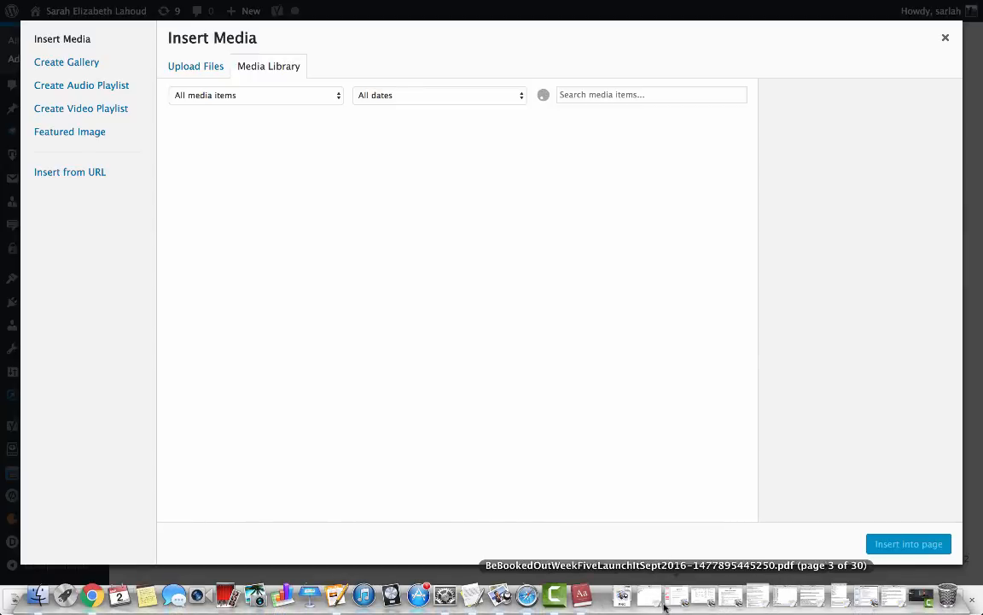
left_click(622, 599)
left_click_drag(622, 562, 570, 269)
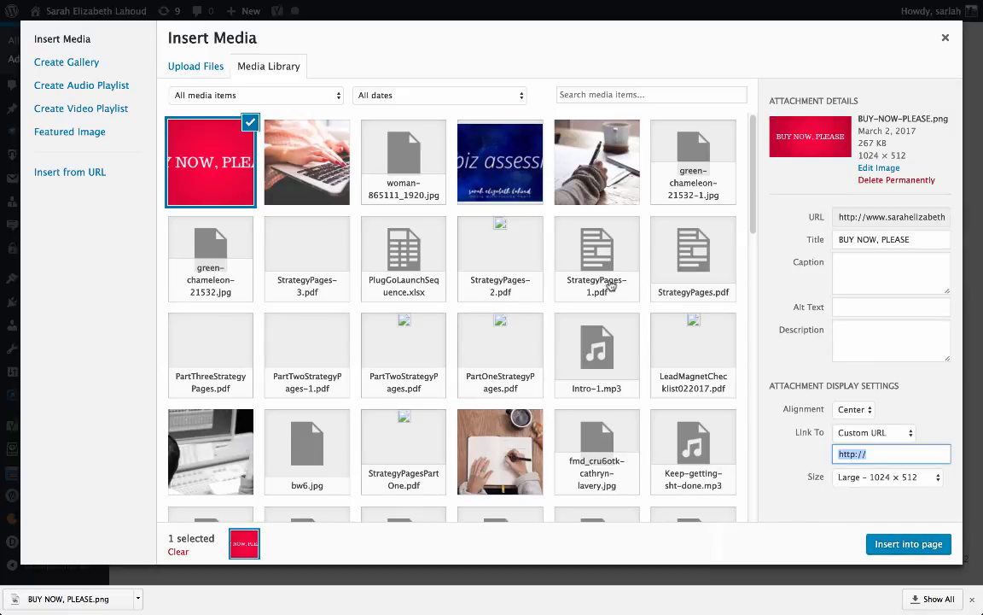
Set the button image's size to Medium – 300 × 150 and insert it into the page
left_click(915, 475)
left_click(915, 467)
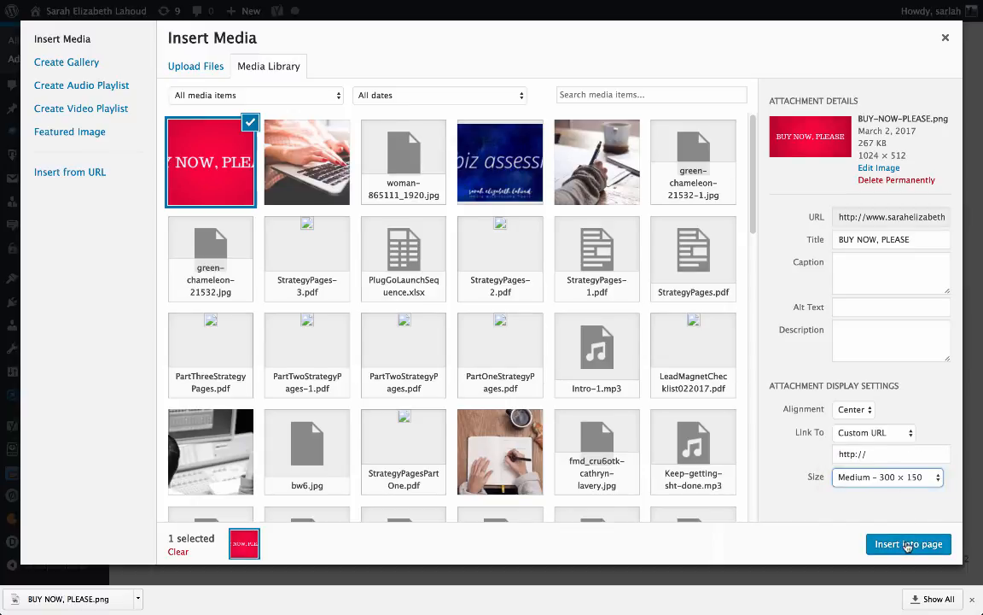
left_click(907, 545)
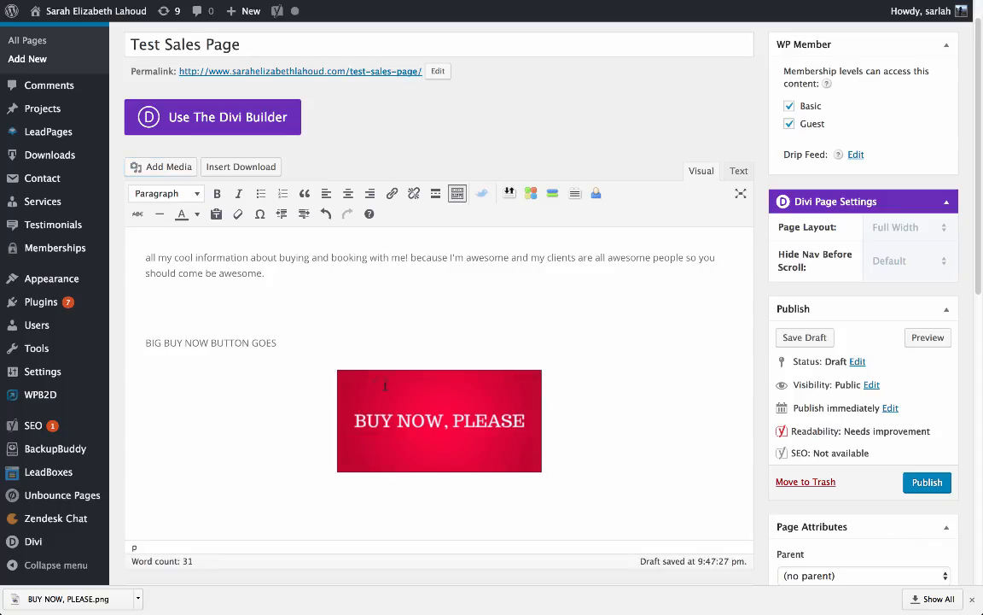
left_click(395, 391)
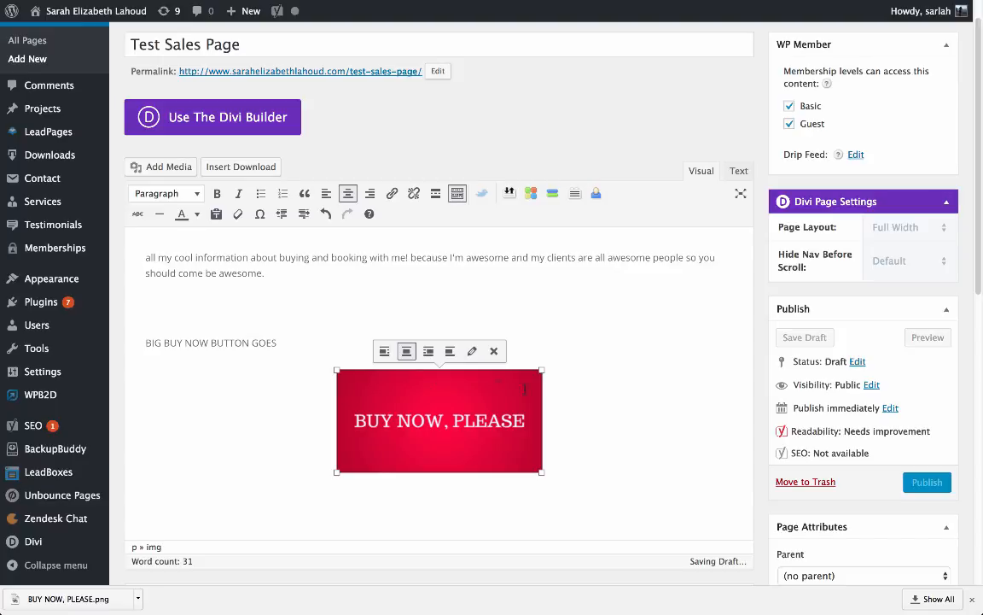
left_click(637, 395)
left_click(429, 394)
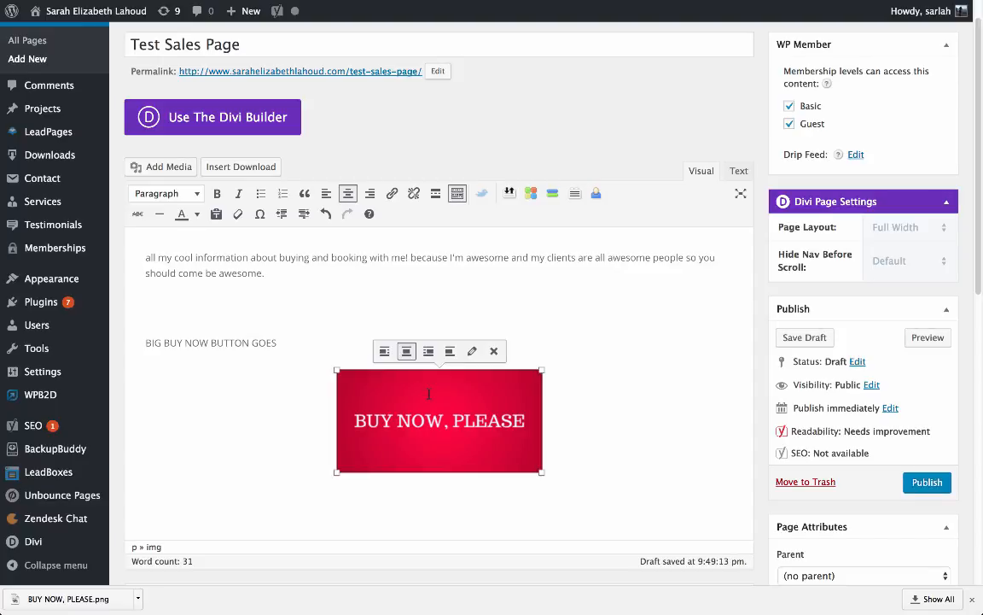
left_click(644, 409)
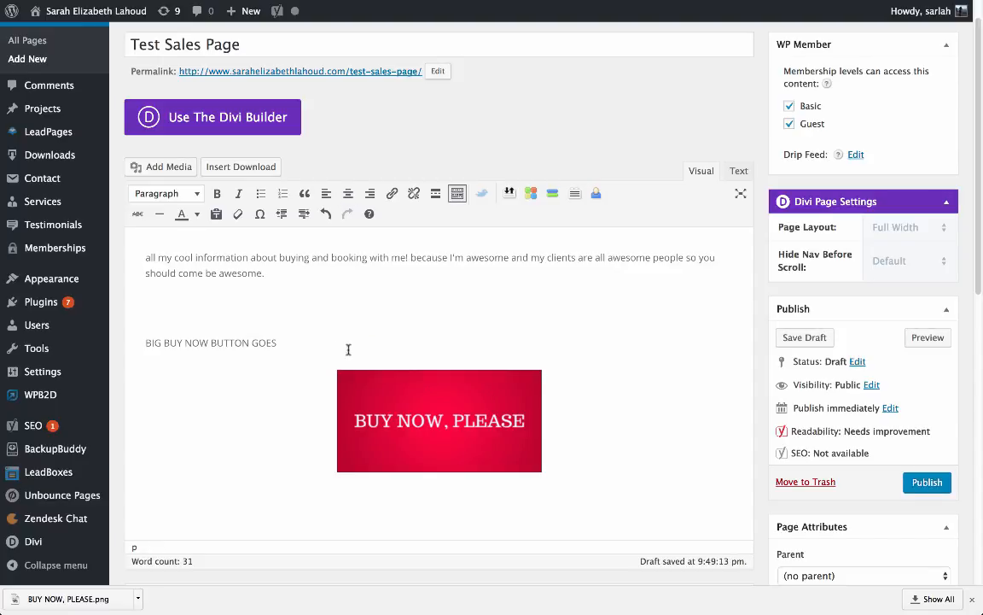
Publish the Test Sales Page and view the live version
right_click(919, 491)
left_click(918, 486)
left_click(916, 485)
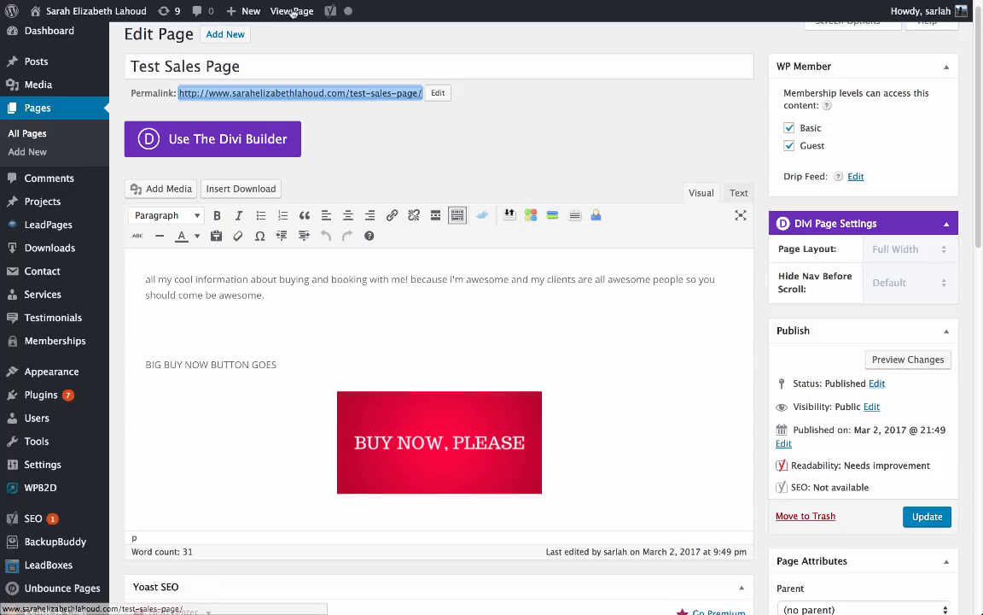
left_click(192, 29)
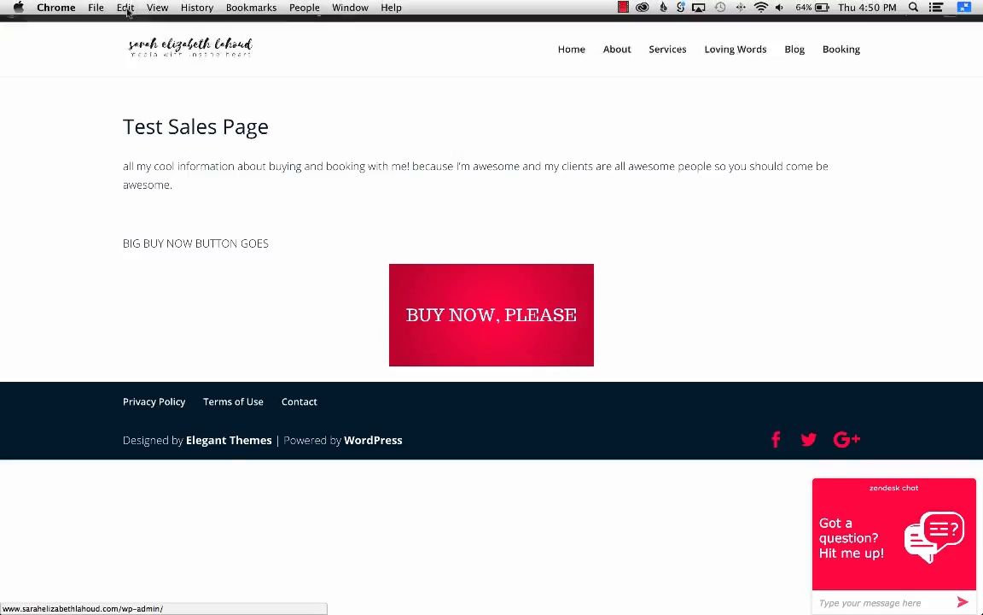
Copy the email payment link from PayPal's generated button code page and return to the WordPress page editor
left_click(103, 30)
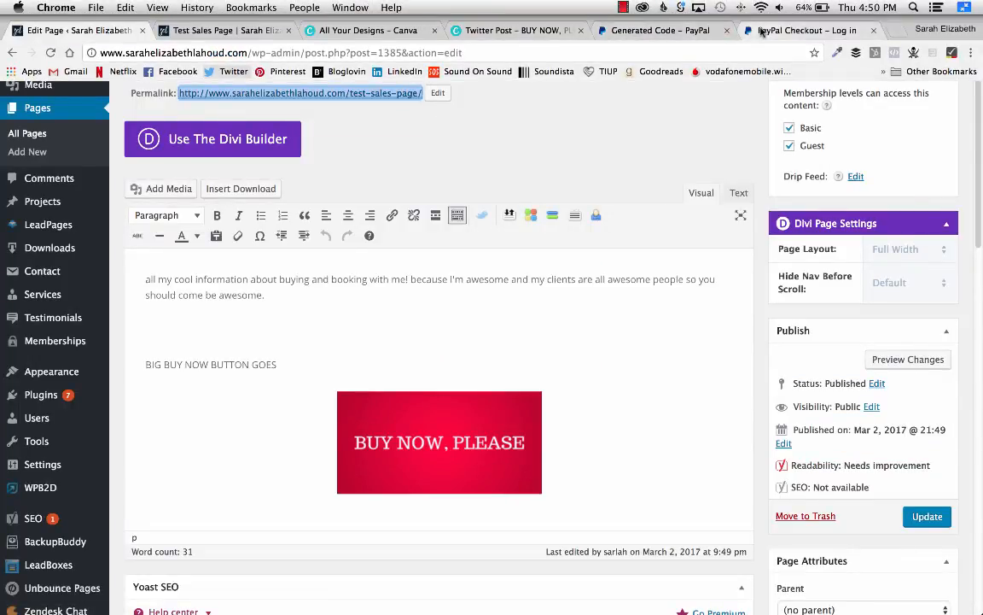
left_click(668, 32)
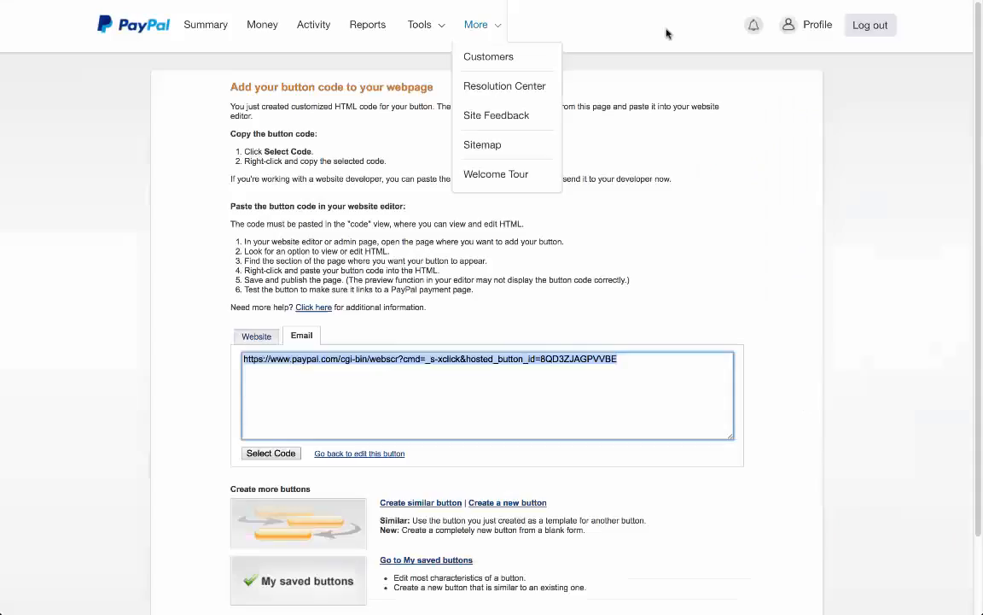
right_click(434, 363)
left_click(449, 380)
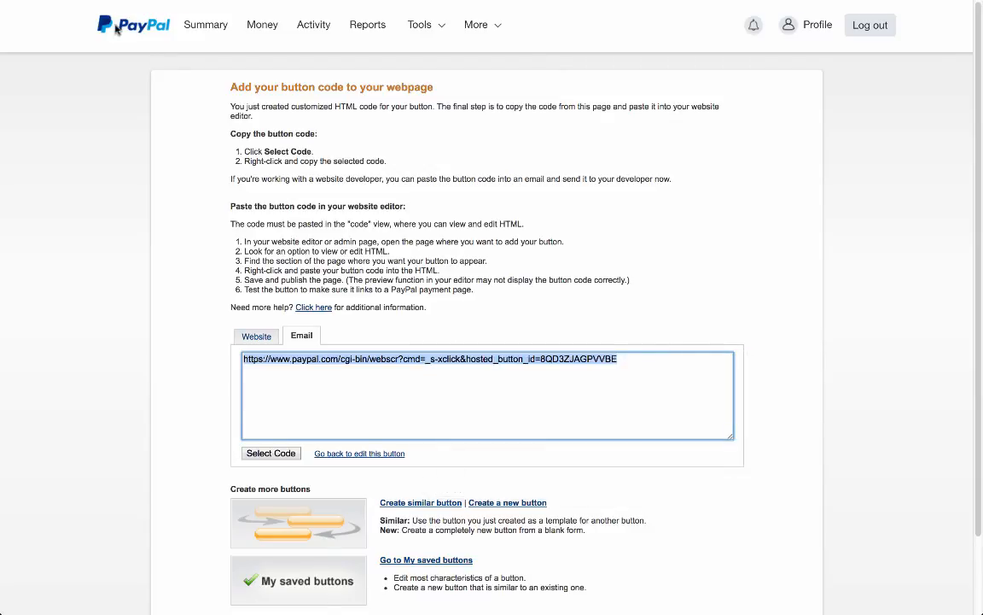
left_click(60, 17)
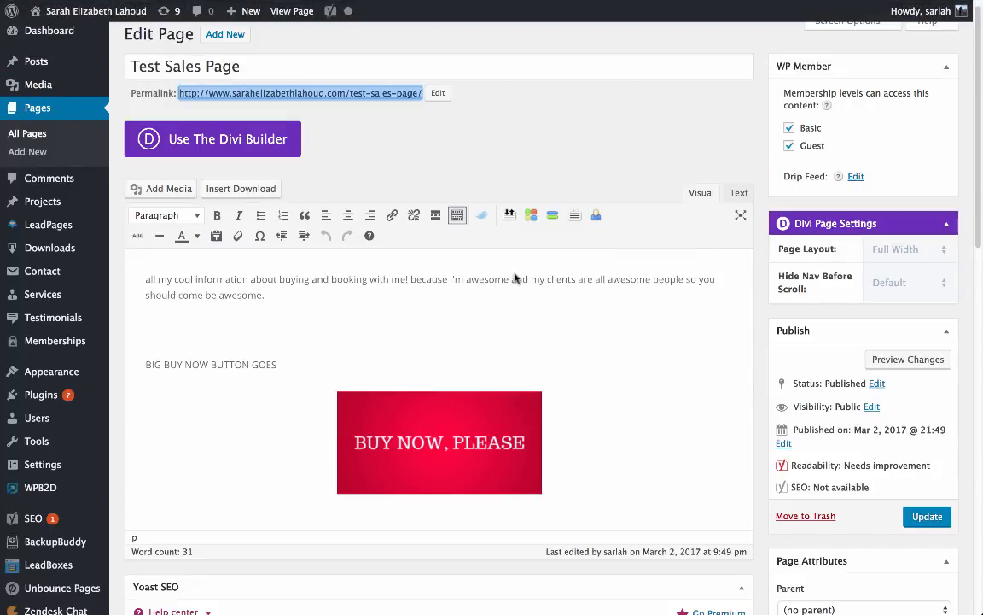
Link the BUY NOW, PLEASE image to the copied PayPal address as a Custom URL in its image details and update the page
left_click(473, 413)
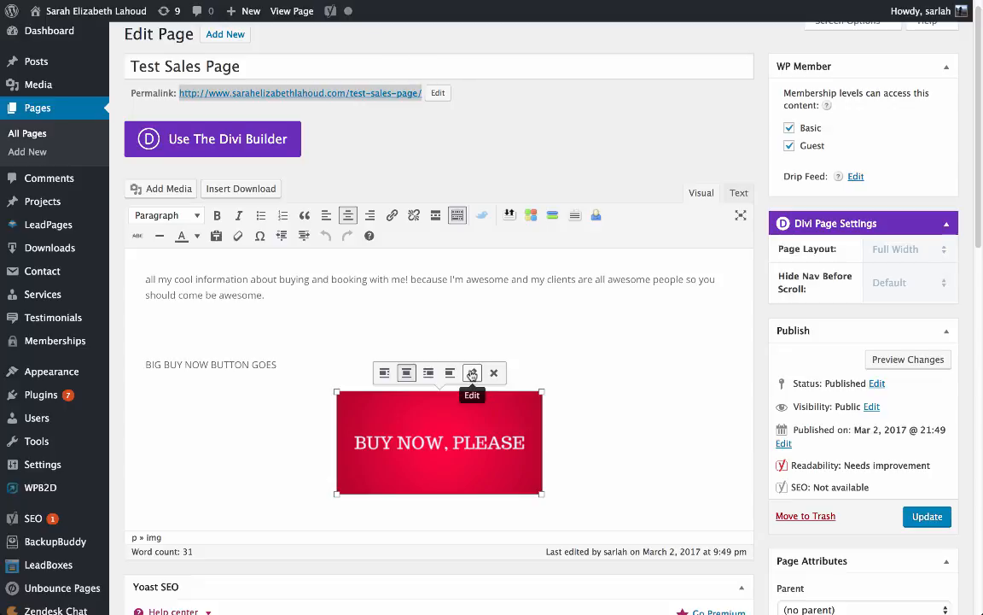
left_click(472, 373)
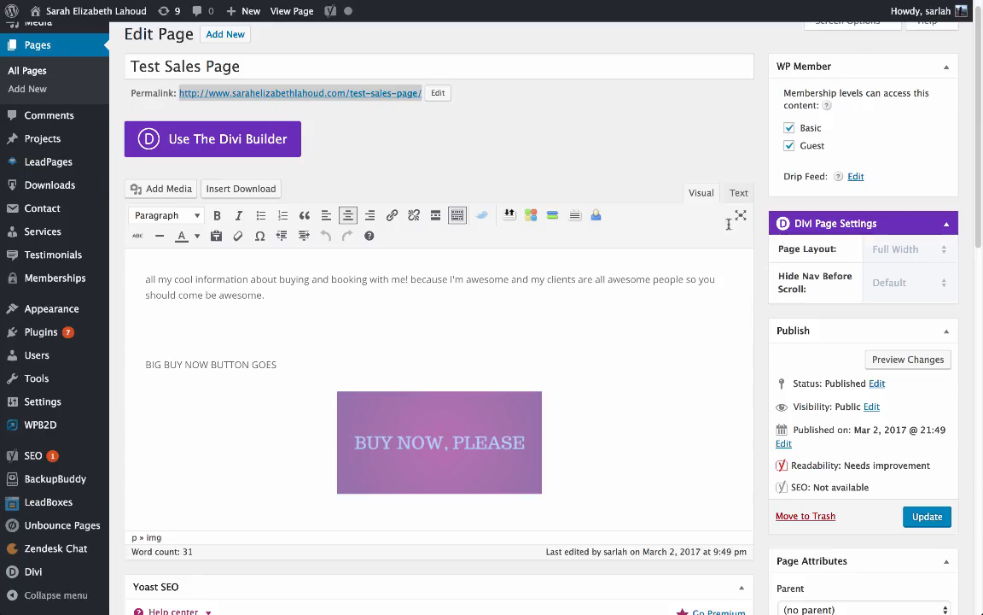
left_click(870, 37)
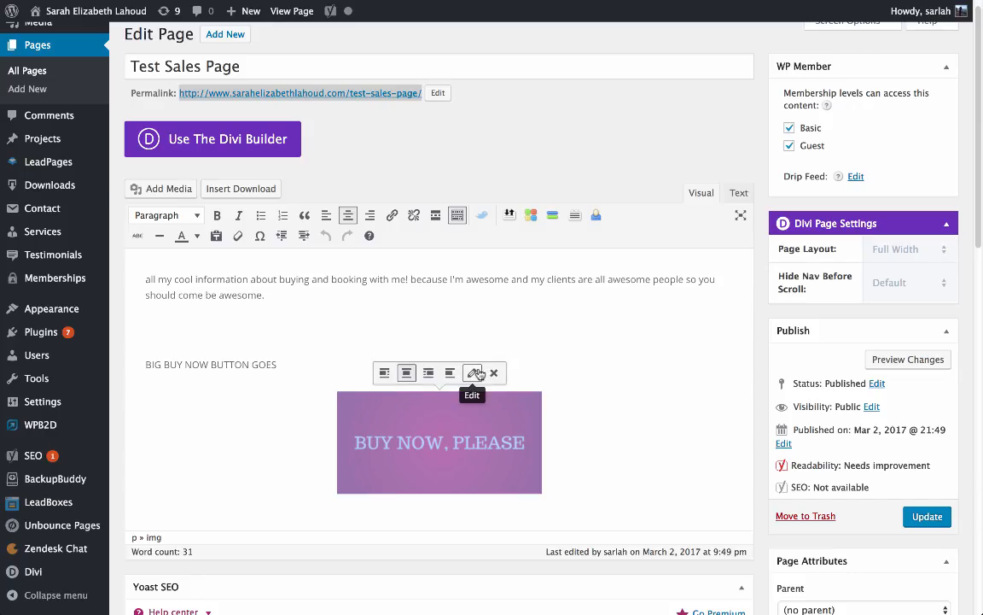
left_click(478, 373)
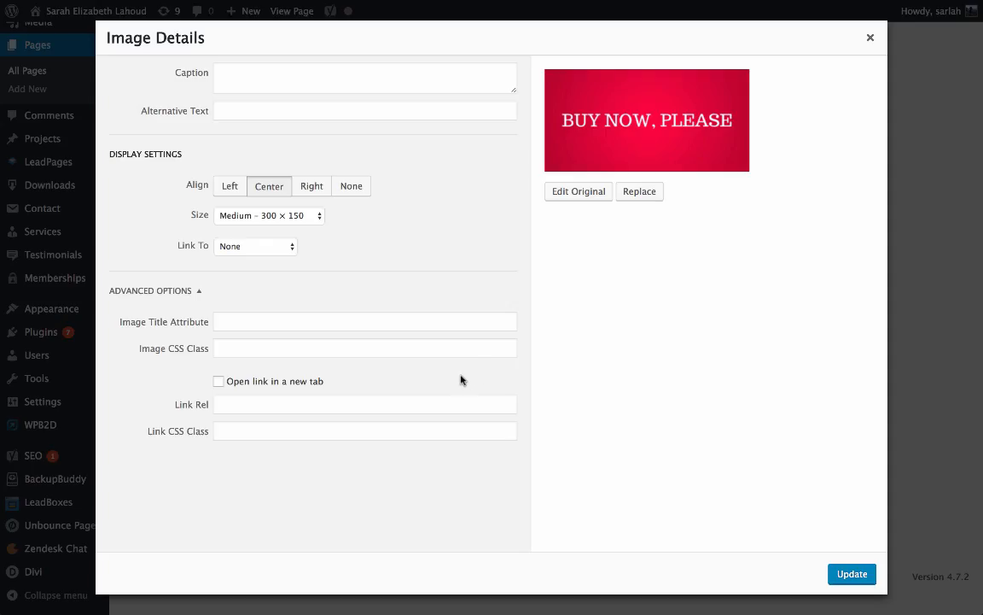
left_click(284, 248)
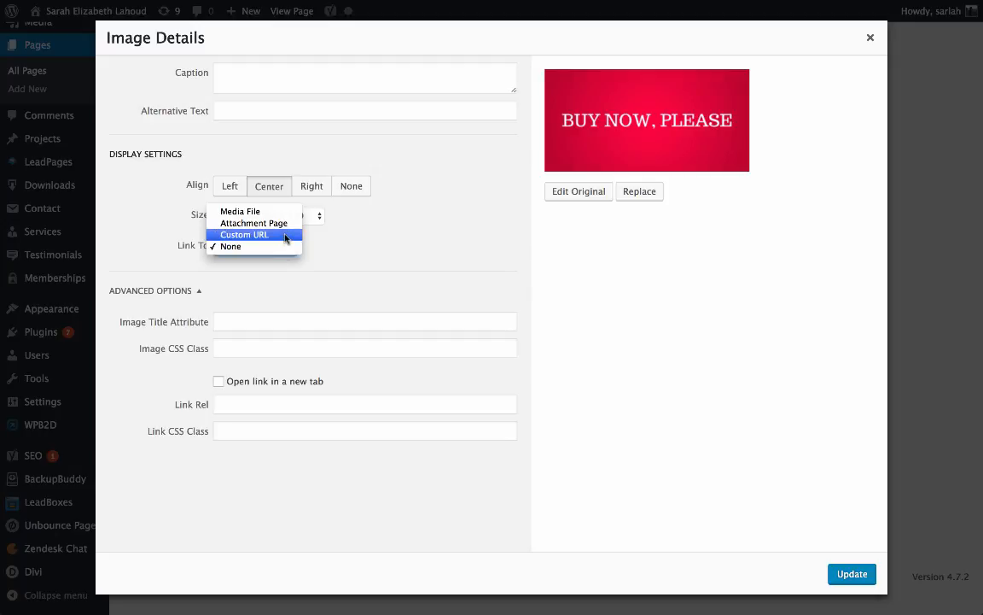
left_click(256, 232)
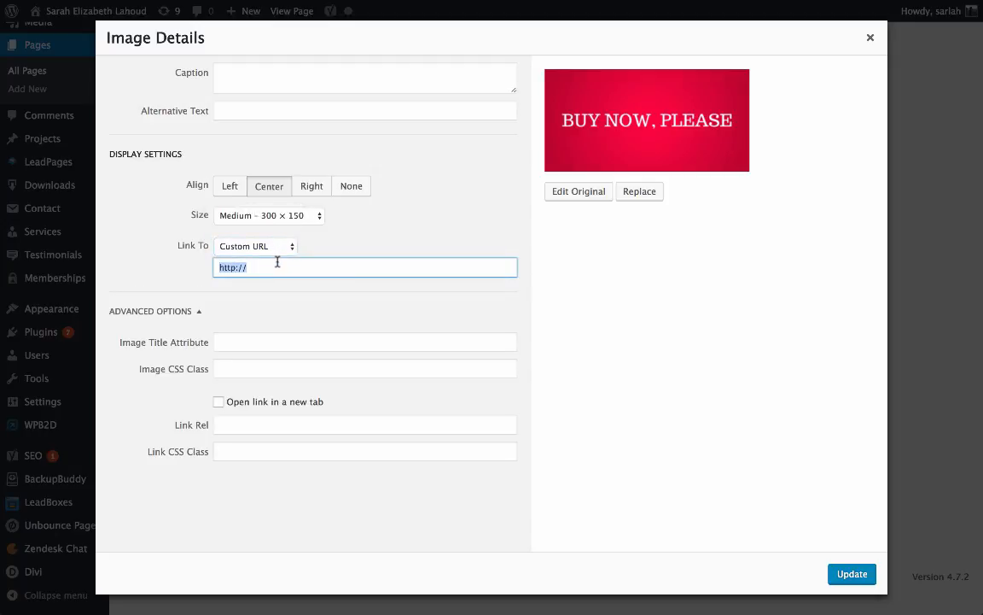
right_click(277, 262)
left_click(327, 349)
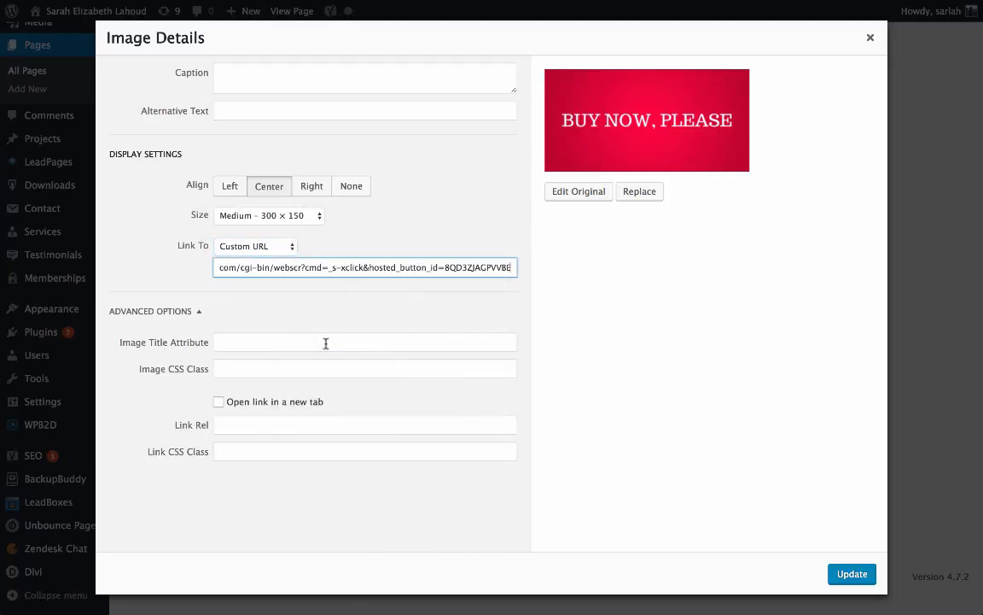
left_click(852, 575)
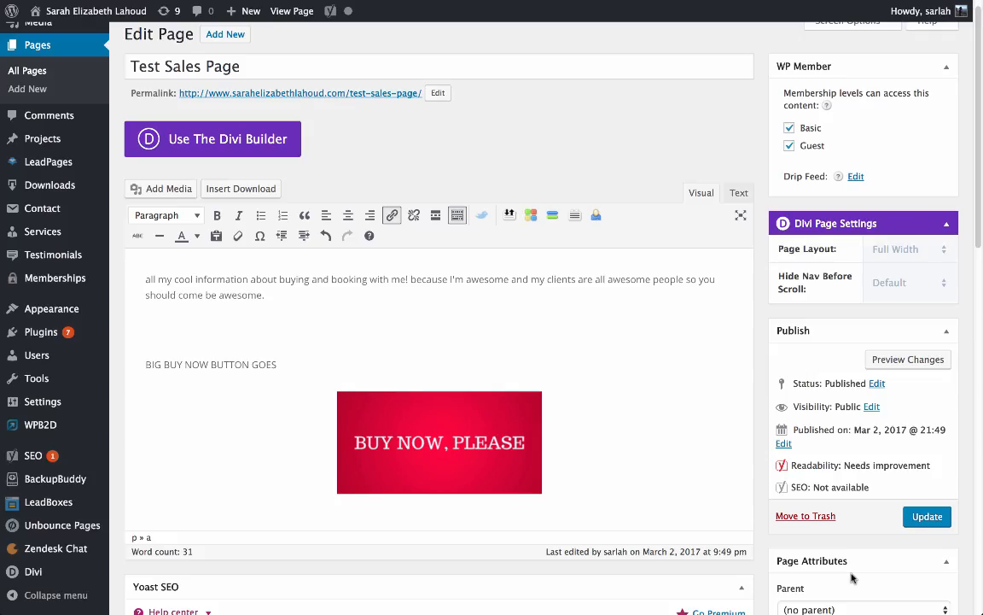
left_click(927, 516)
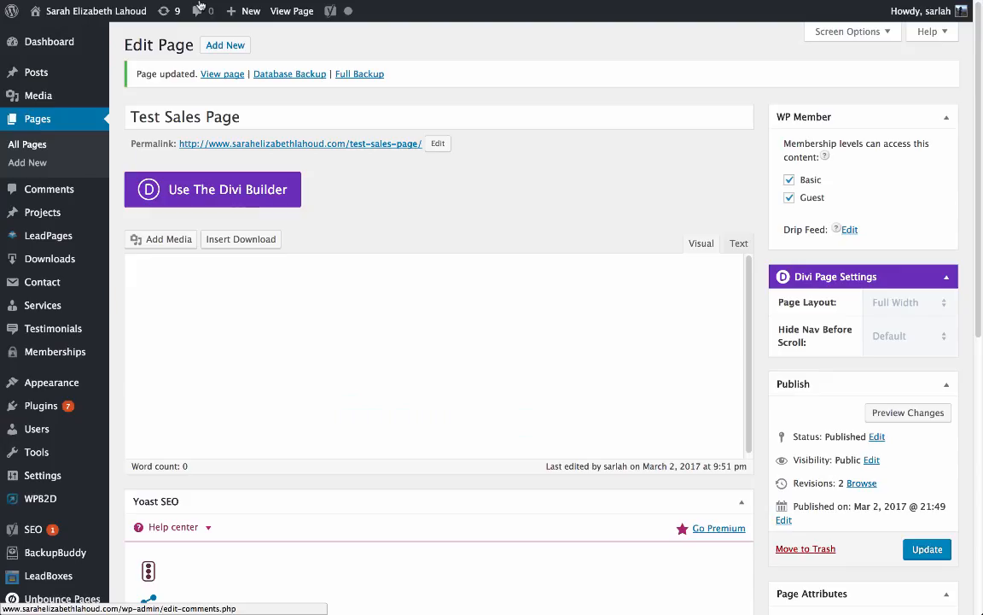
Reload the live sales page and test the BUY NOW, PLEASE button's link
mouse_move(207, 1)
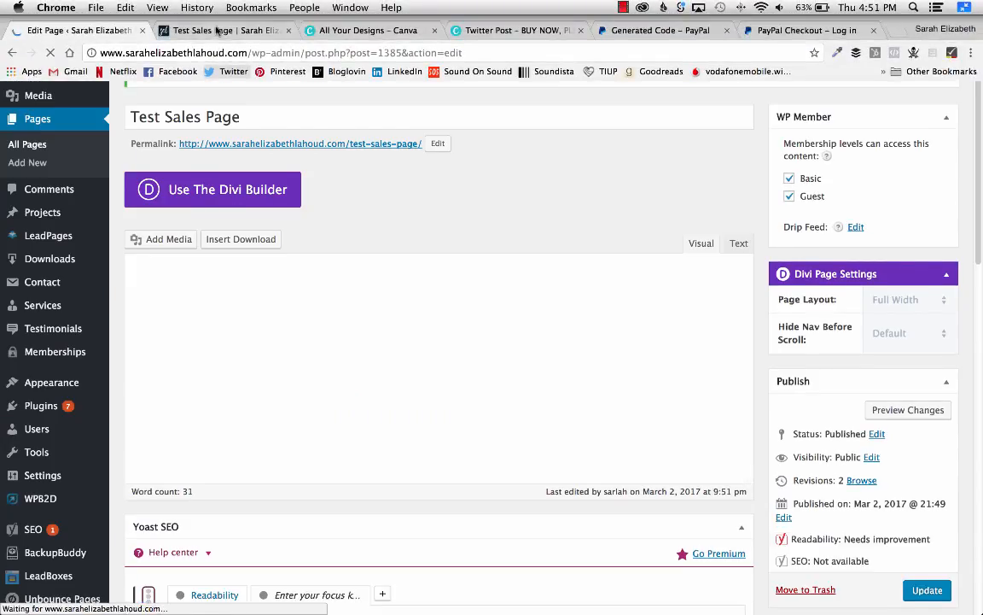
left_click(220, 30)
key("super+r")
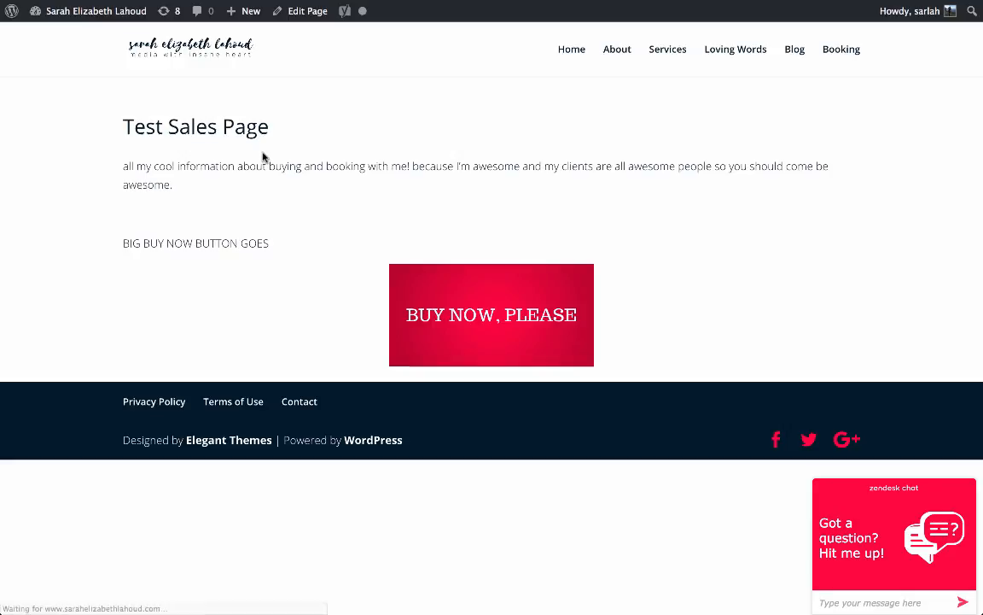
left_click(492, 292)
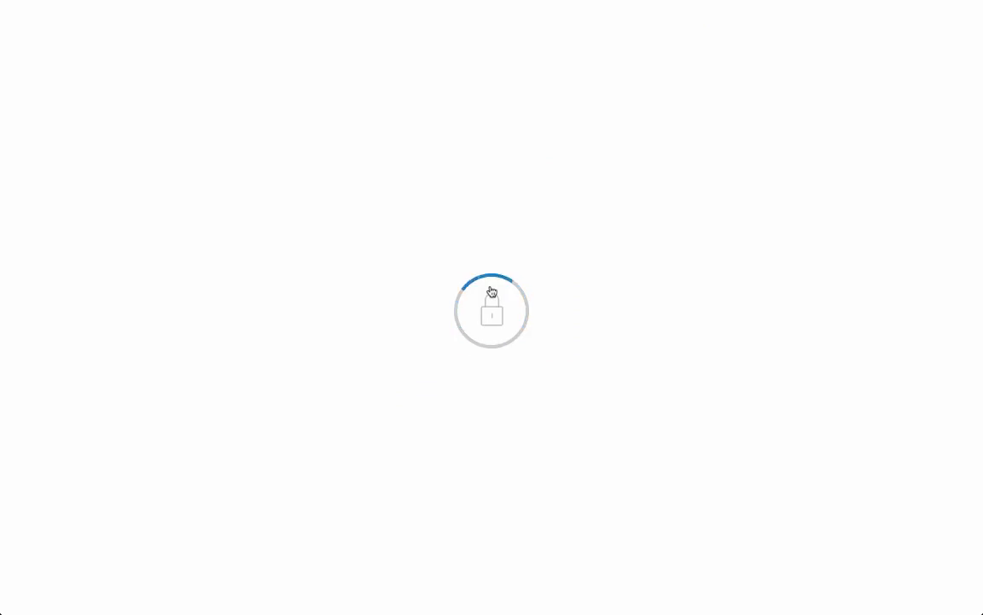
Return to the page editor and set the button image's Link To option to None
mouse_move(149, 5)
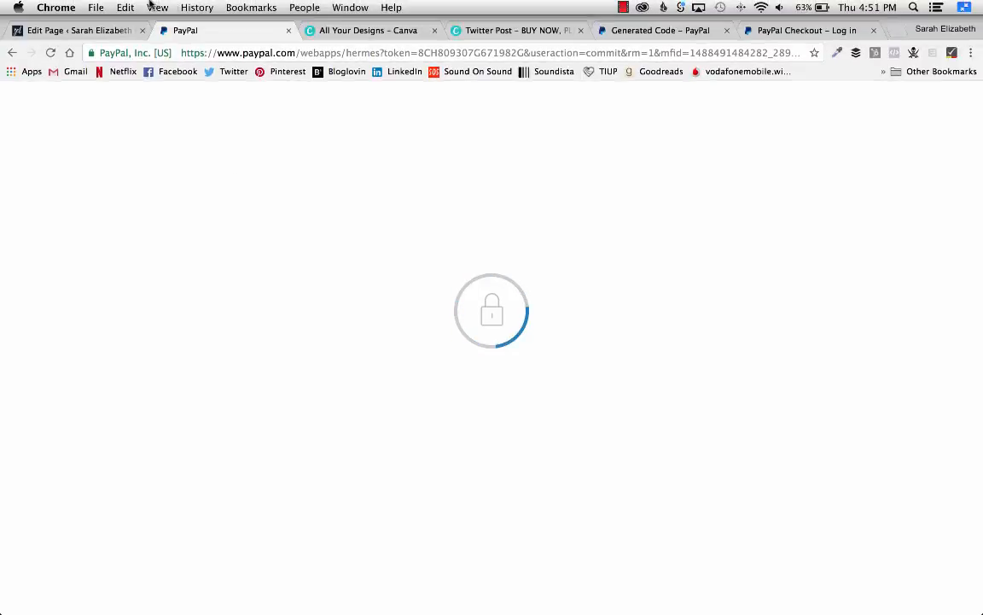
left_click(99, 34)
left_click(443, 461)
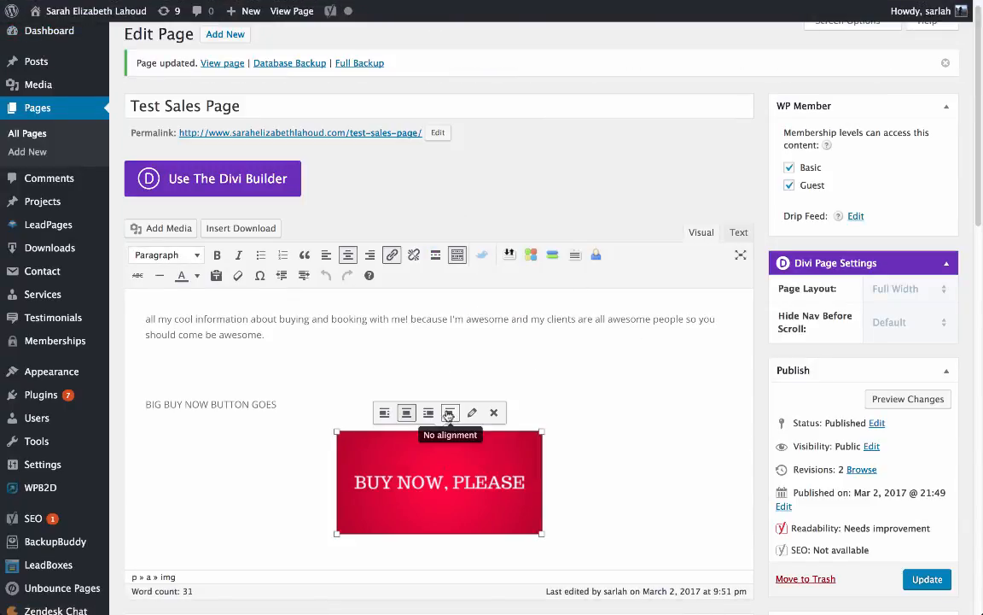
left_click(473, 412)
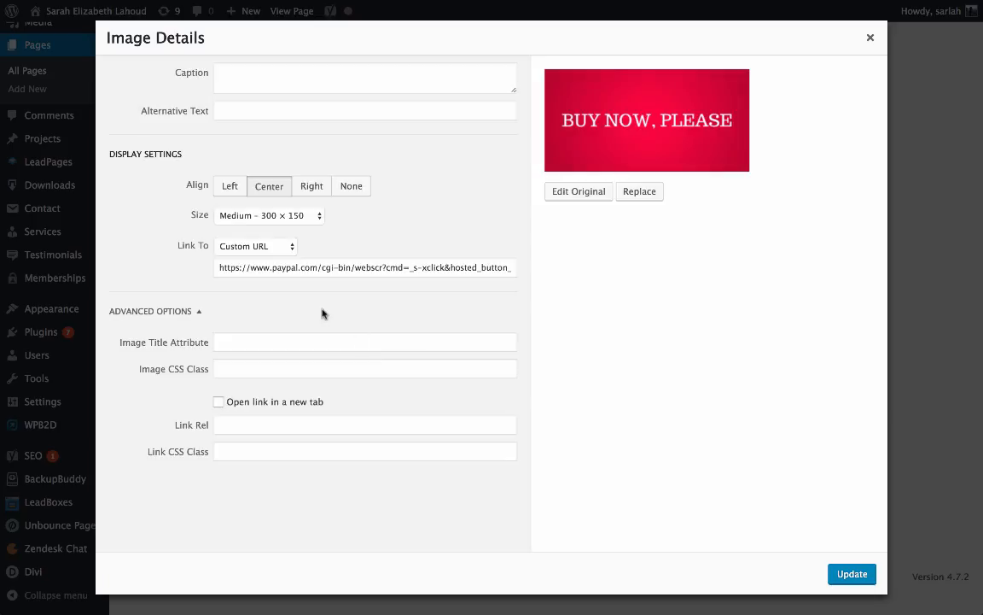
left_click(259, 245)
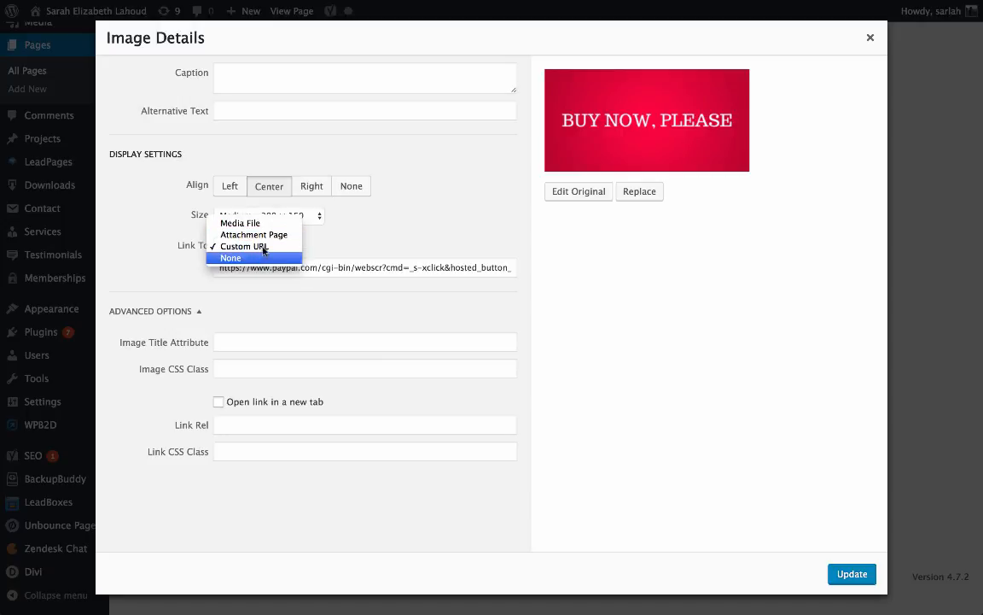
left_click(260, 257)
left_click(852, 574)
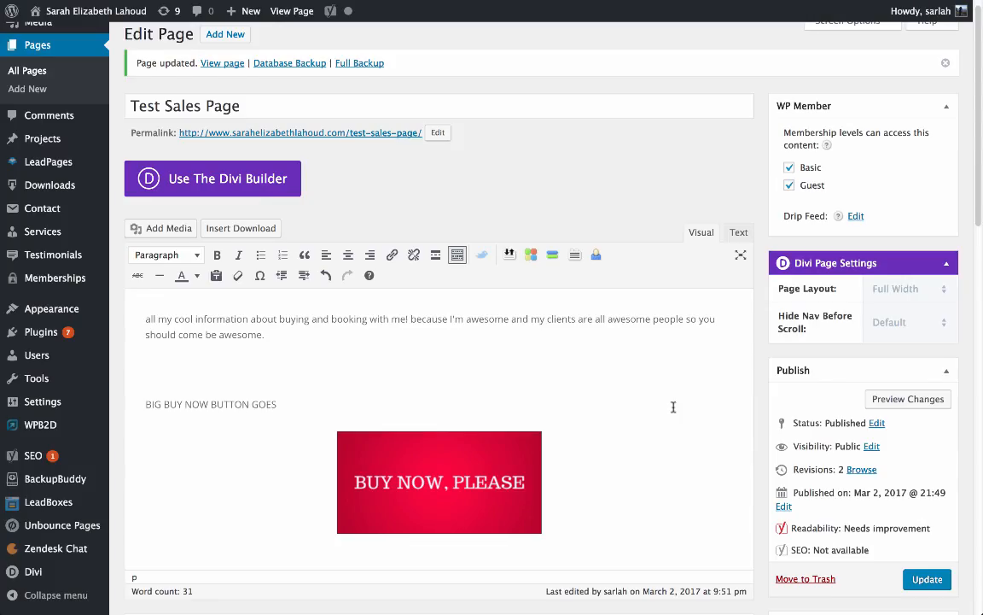
Attach the copied PayPal link to the button image with the Insert/edit link command and update the page
scroll(672, 408, "down", 1)
left_click(485, 430)
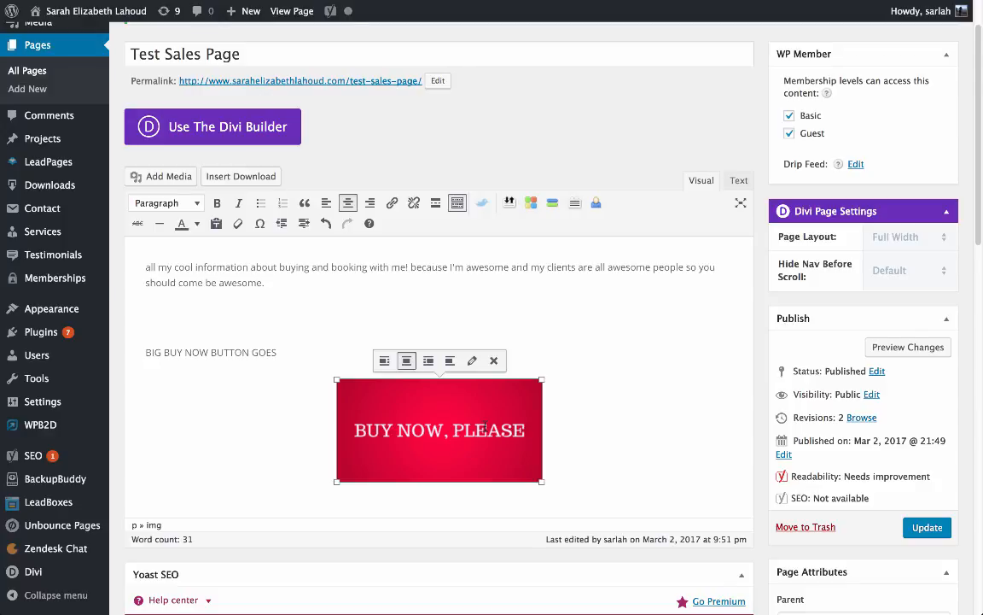
right_click(485, 429)
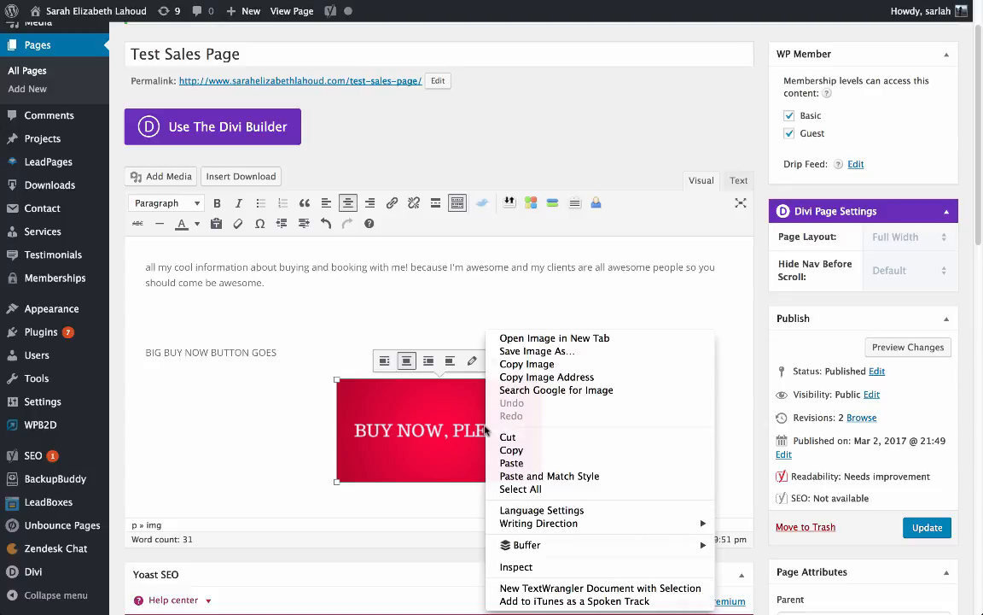
left_click(344, 366)
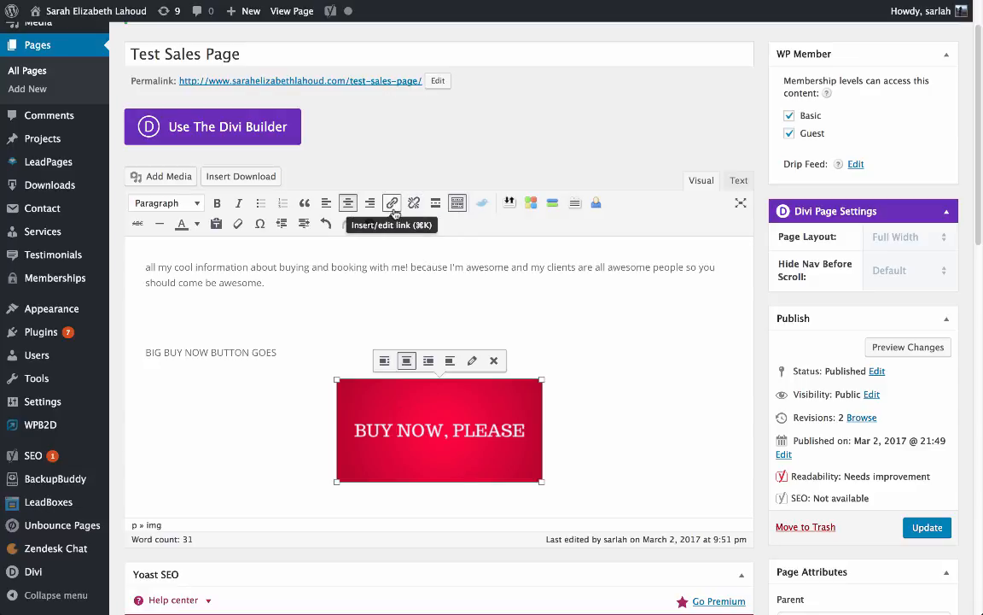
key("ctrl+k")
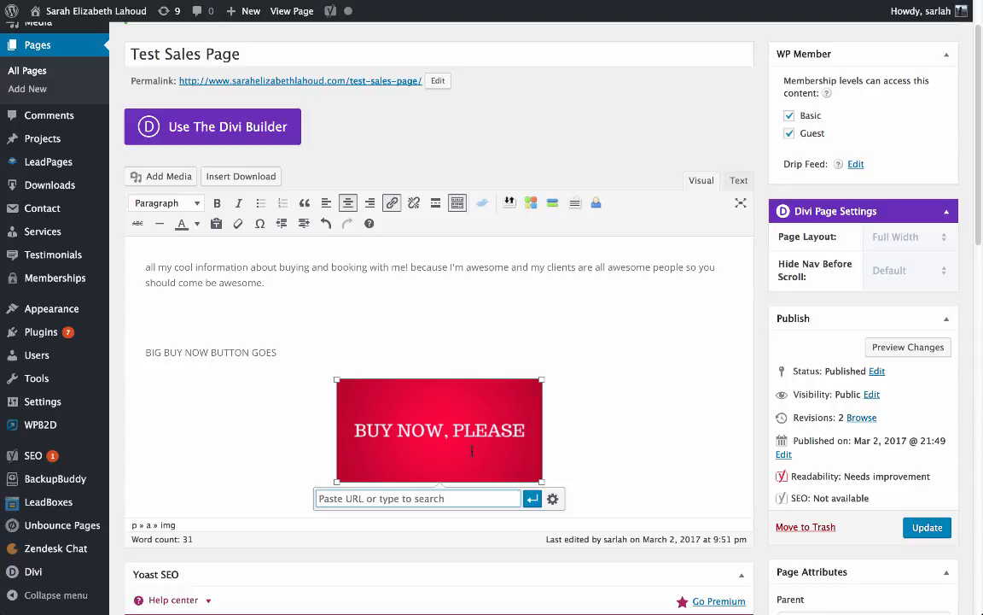
right_click(478, 498)
left_click(498, 488)
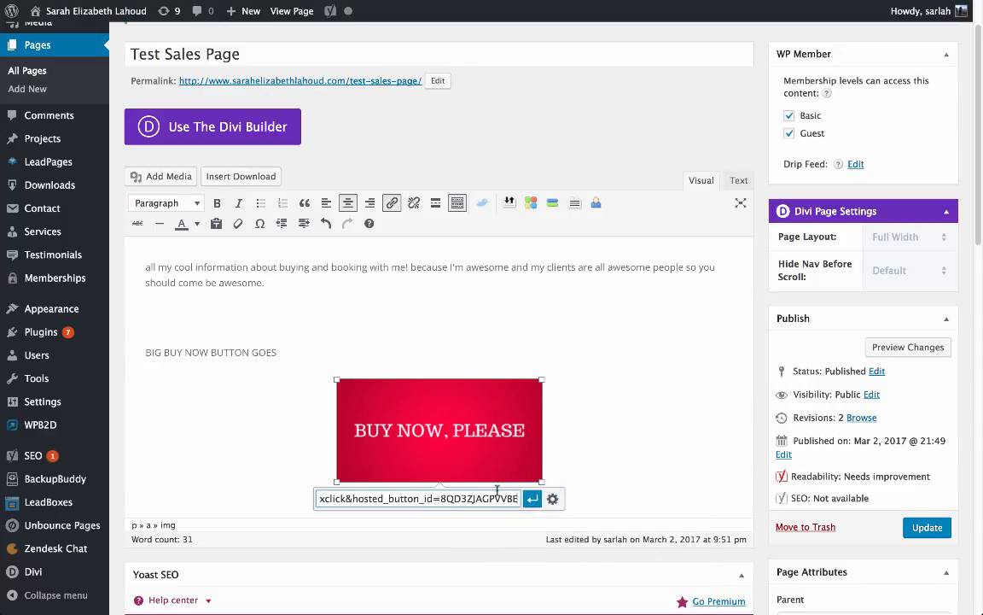
left_click(529, 498)
left_click(535, 501)
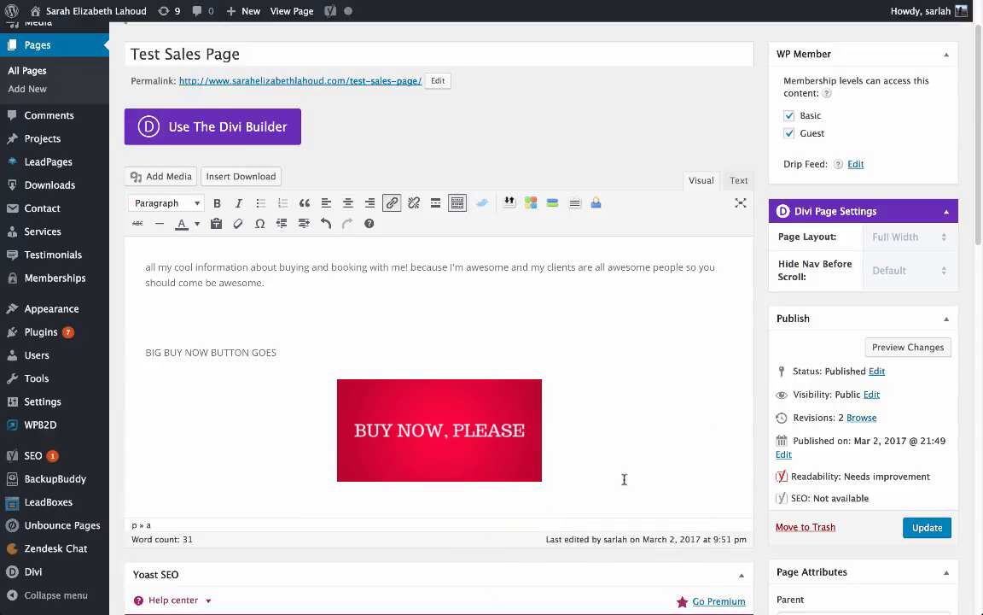
left_click(928, 526)
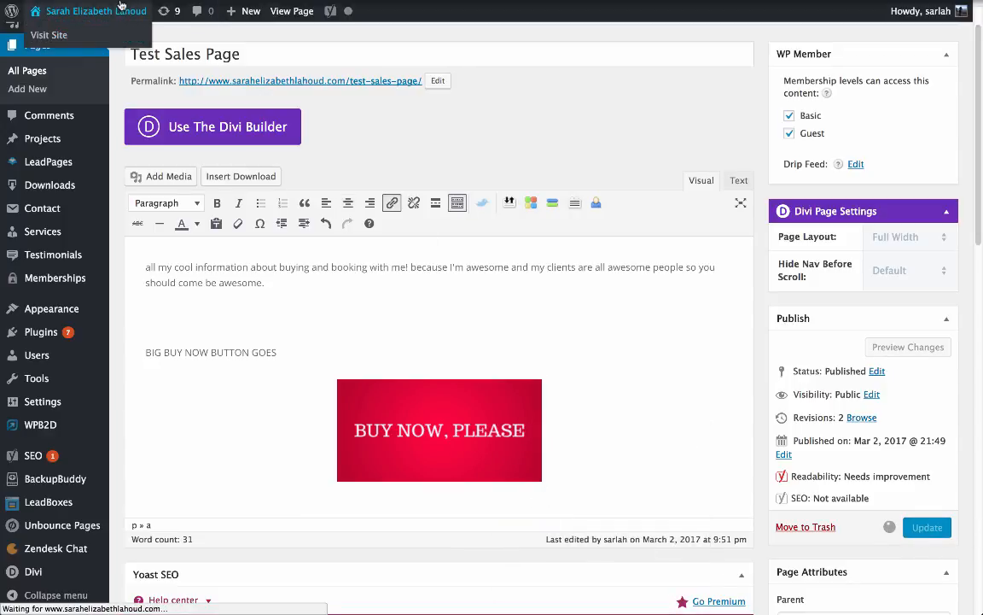
Open the updated live sales page and check that its buy-now button leads to the PayPal payment page
mouse_move(124, 2)
left_click(207, 31)
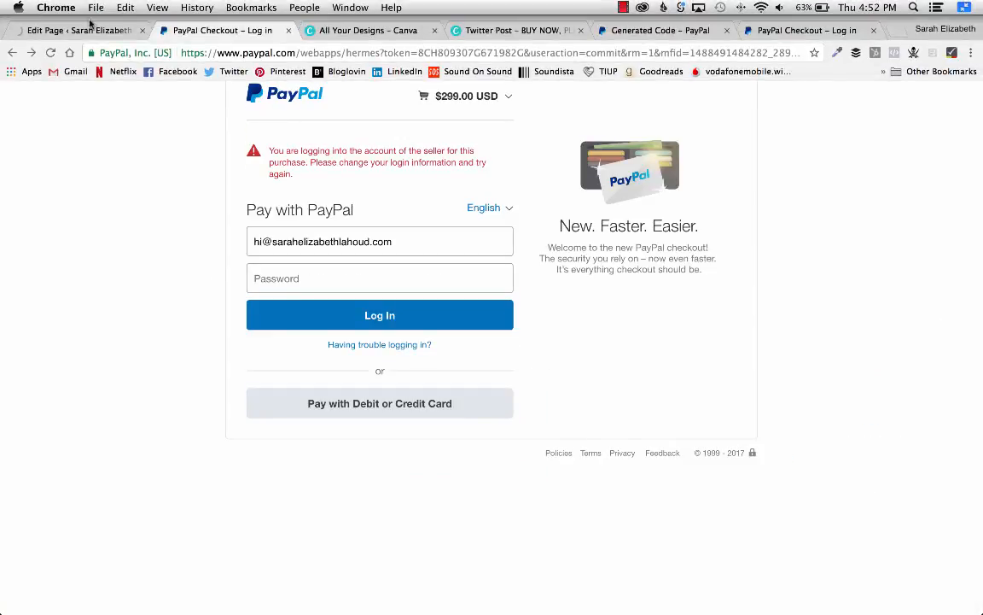
mouse_move(92, 4)
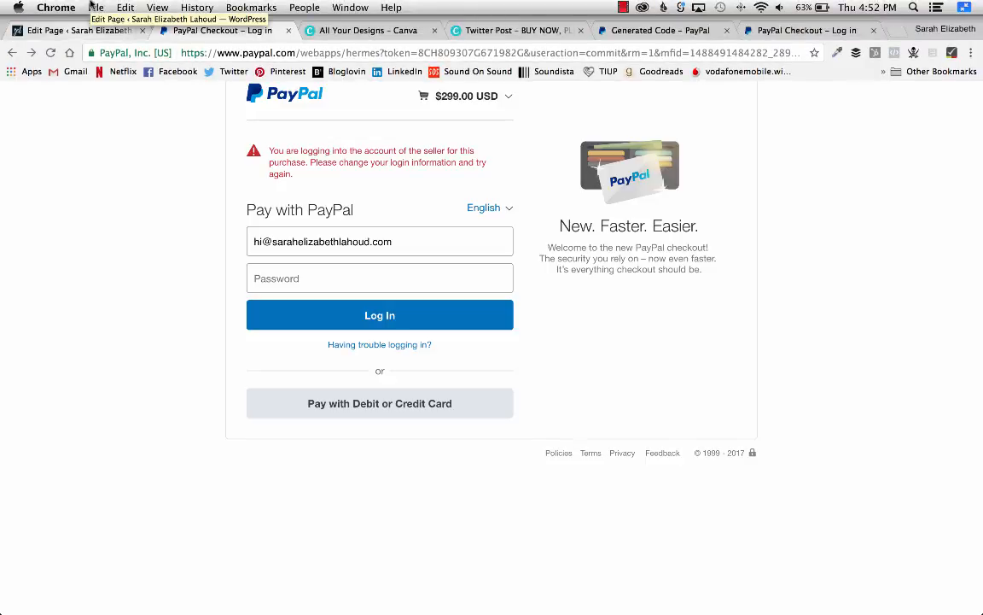
left_click(55, 31)
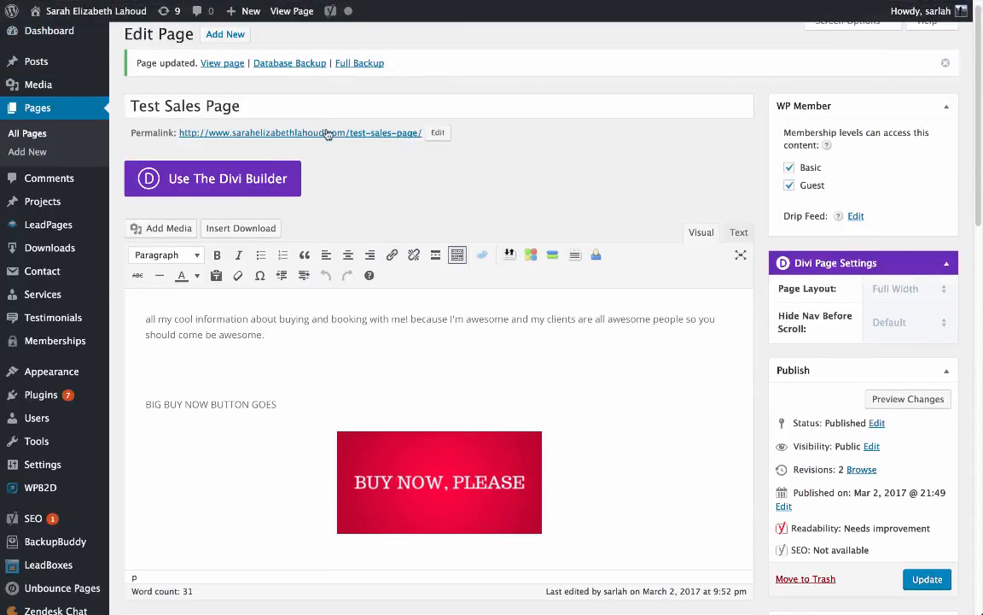
left_click(295, 122)
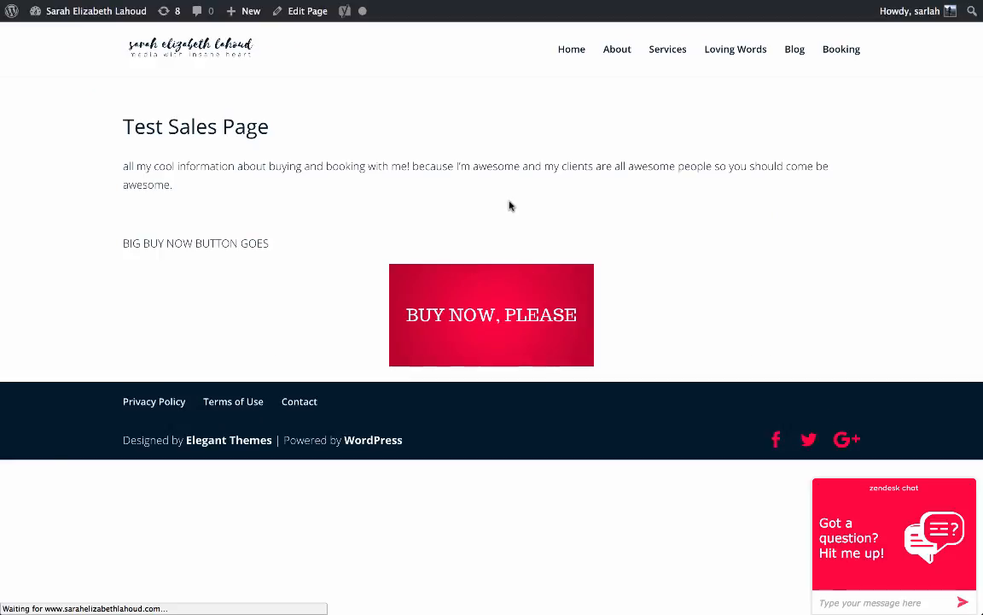
left_click(531, 314)
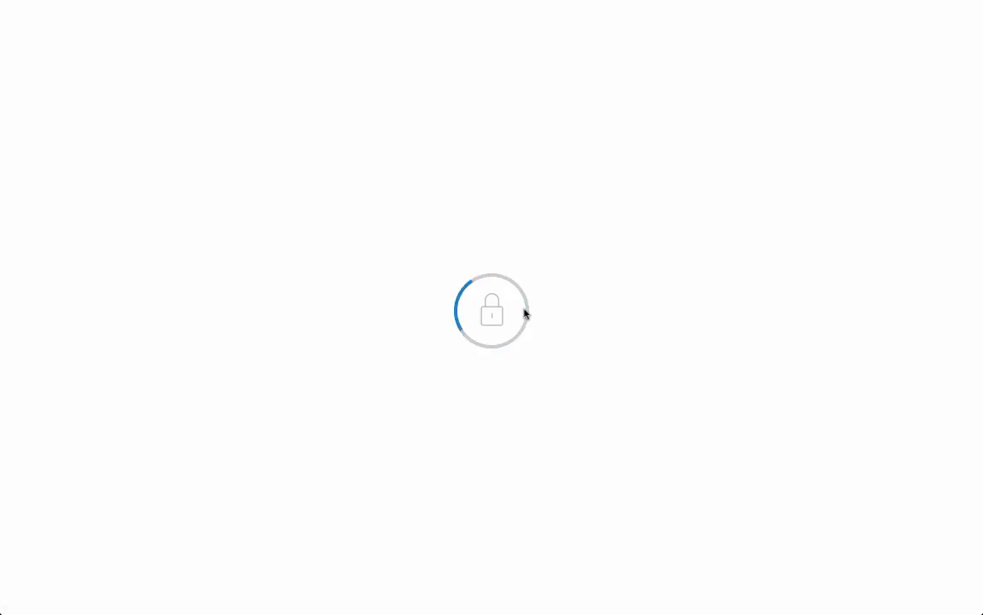